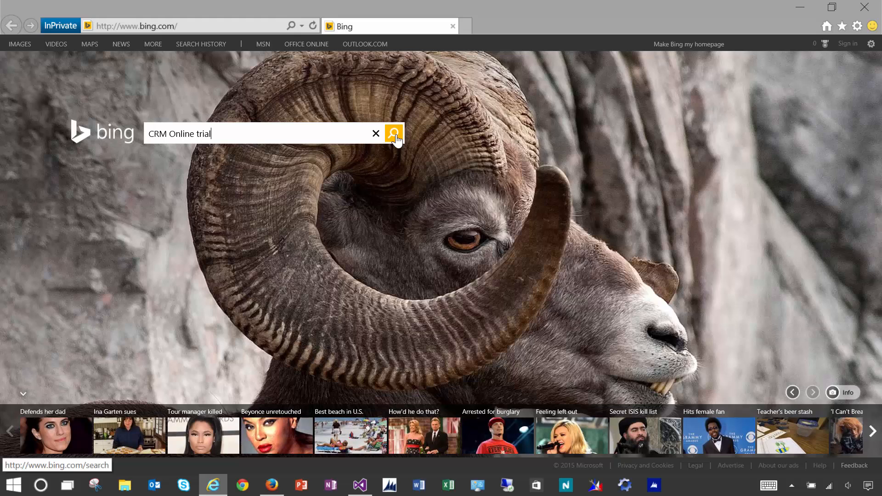
- Run the Bing search for 'CRM Online trial'
click(396, 136)
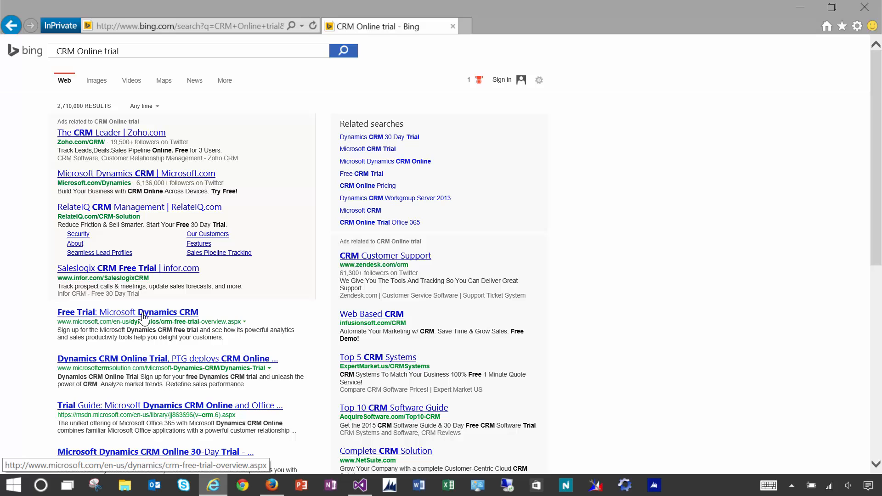
- Open the Dynamics CRM free trial, dismiss the concierge form, and start sign-up on your own
click(143, 315)
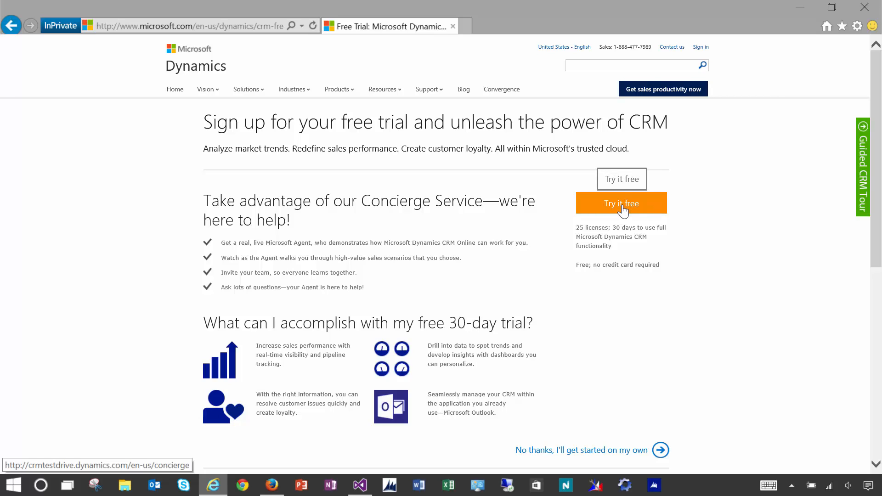
click(623, 211)
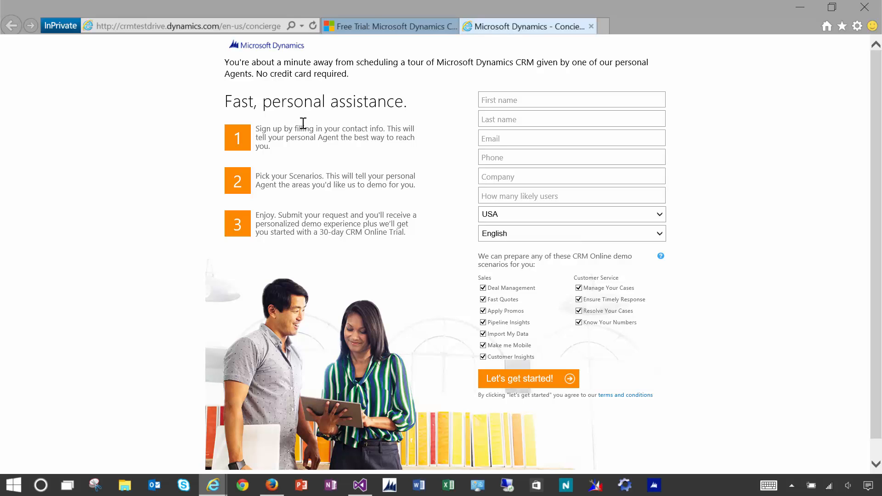
click(591, 26)
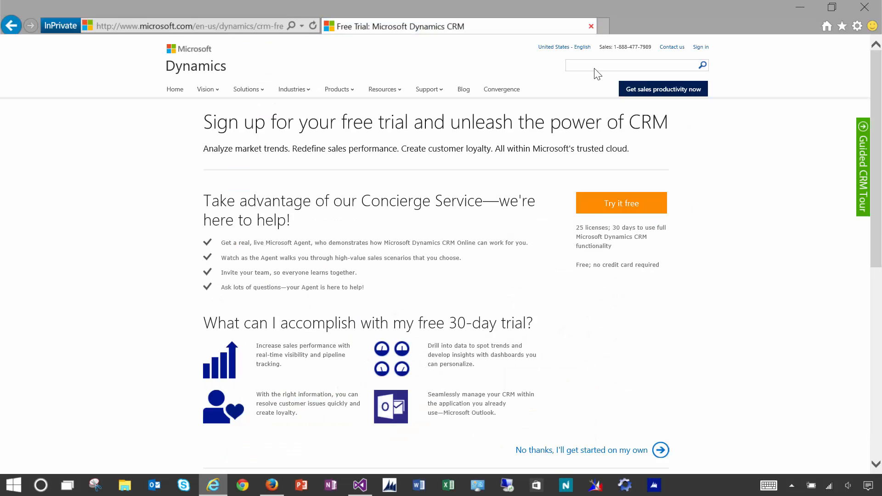
click(561, 452)
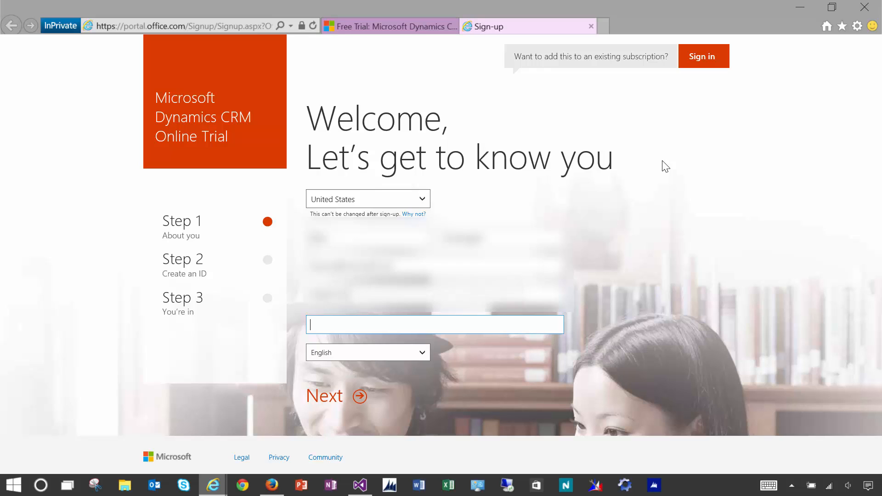
- Enter the company name msclddmo in the About you step and continue
text(msclddmo)
key(ctrl+a)
key(ctrl+c)
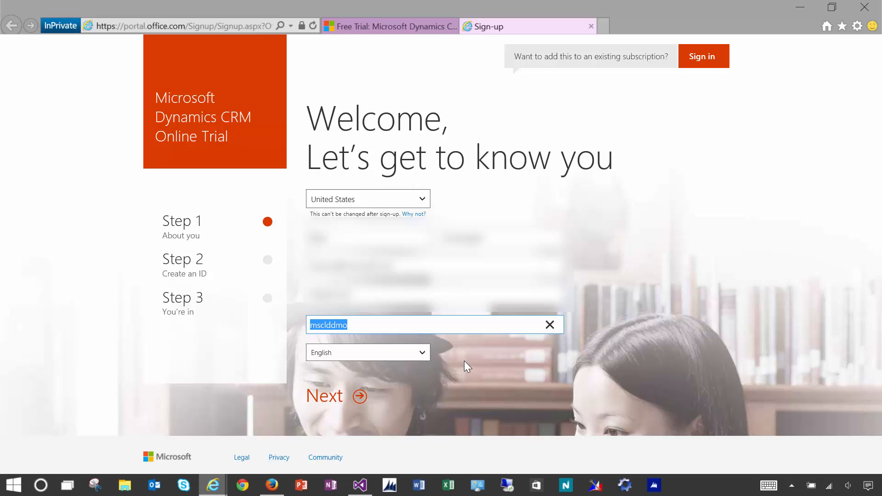
click(355, 396)
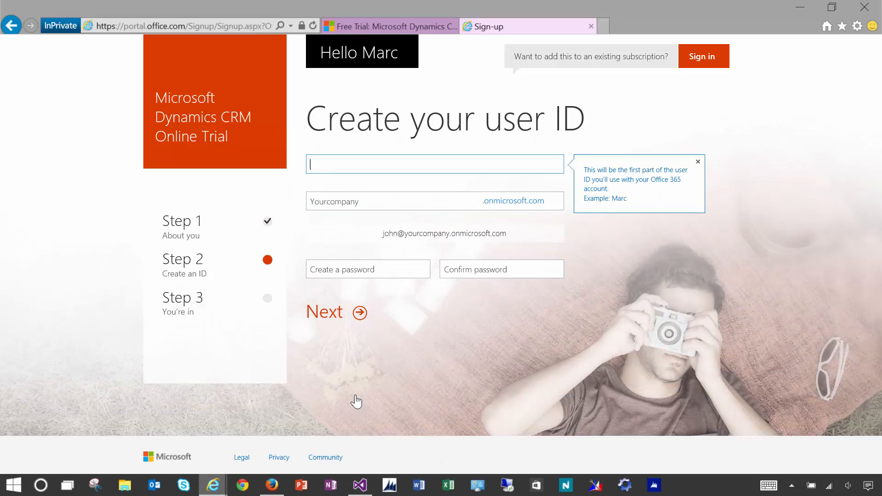
- Create user ID 'admin' on the msclddmo company domain and enter and confirm the password
text(admin)
key(Tab)
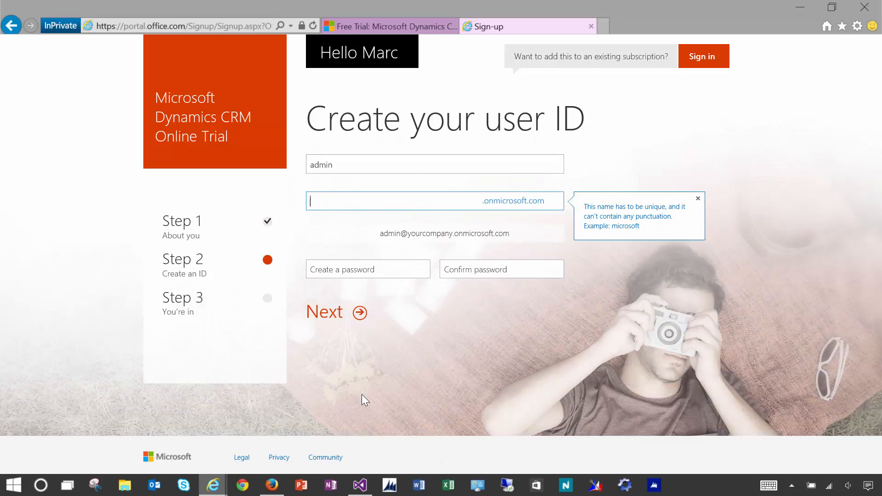
key(ctrl+v)
key(Tab)
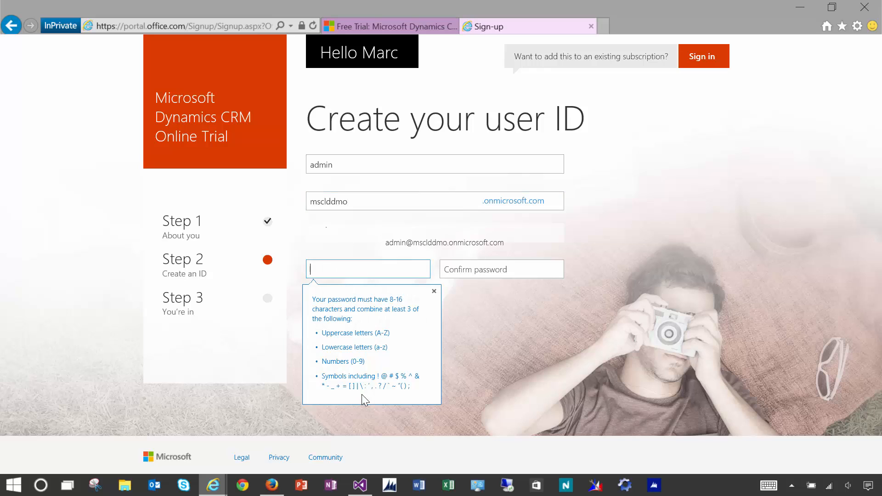
text(••••••••••••••)
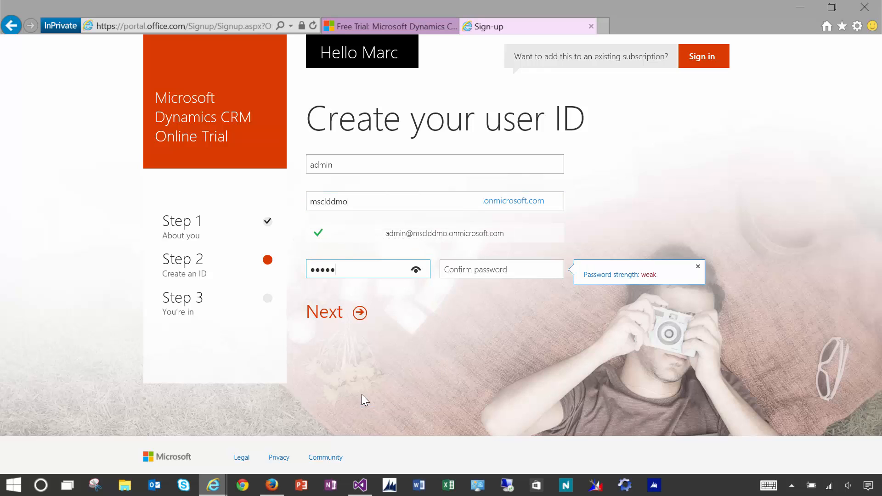
key(Tab)
text(••••••••••••••)
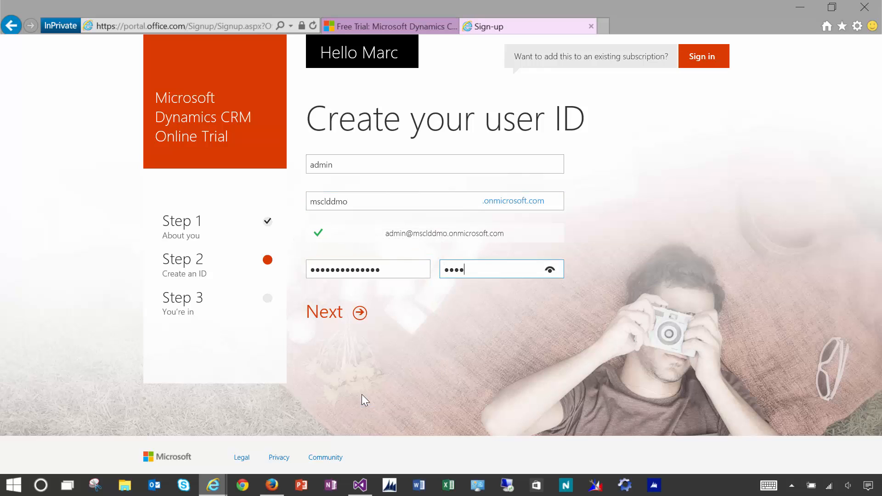
- Verify the account by phone call with the phone number and code, then create the trial account
click(340, 320)
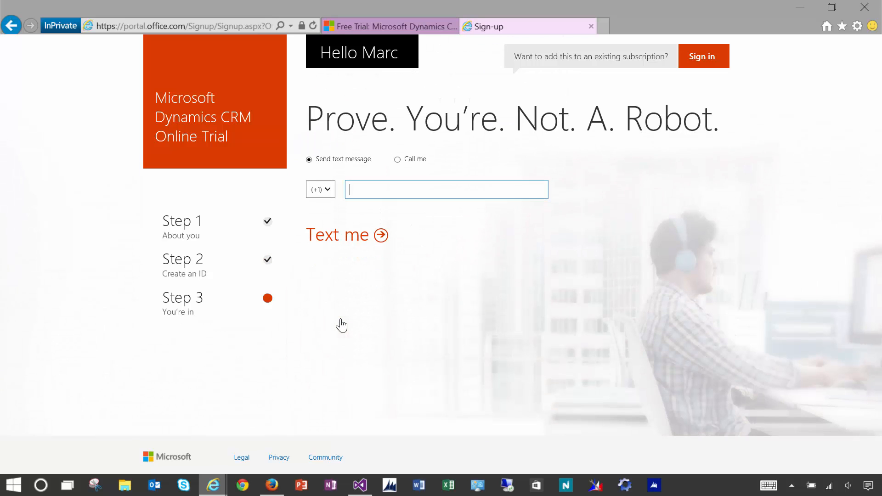
click(398, 160)
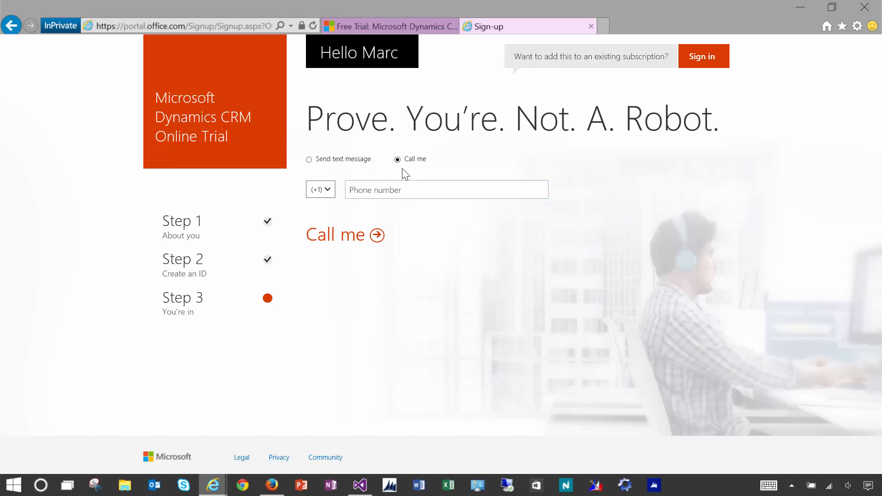
text(••••••••••)
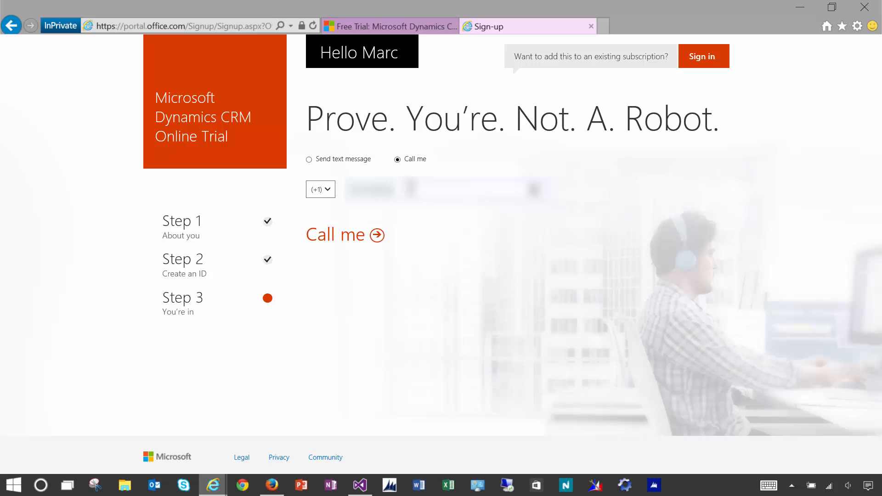
click(355, 244)
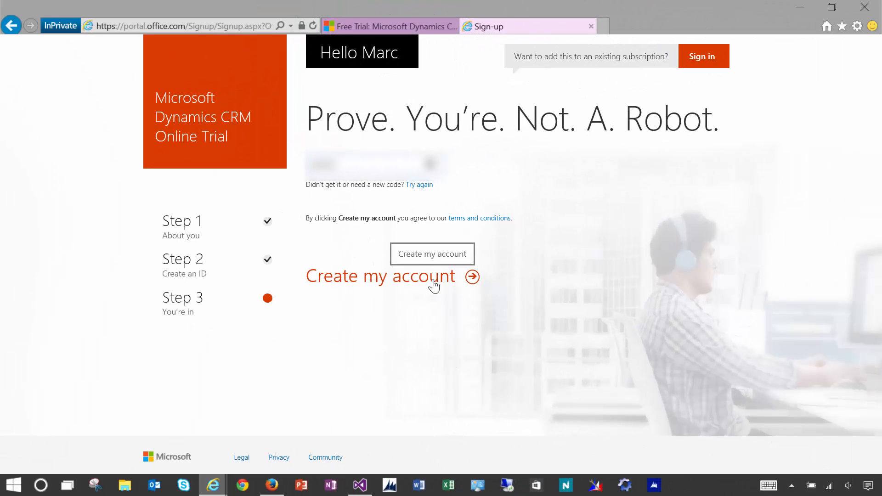
click(434, 286)
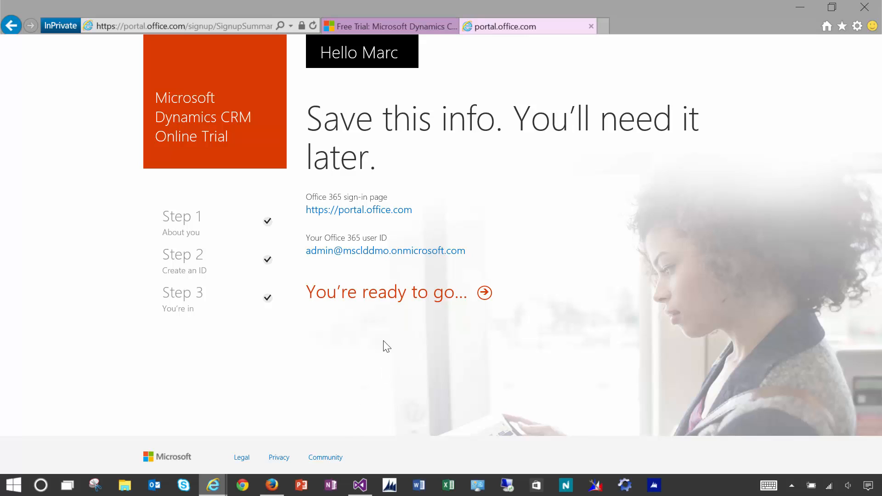
- Finish CRM setup with English and US Dollar and sign in to the new organisation
click(367, 300)
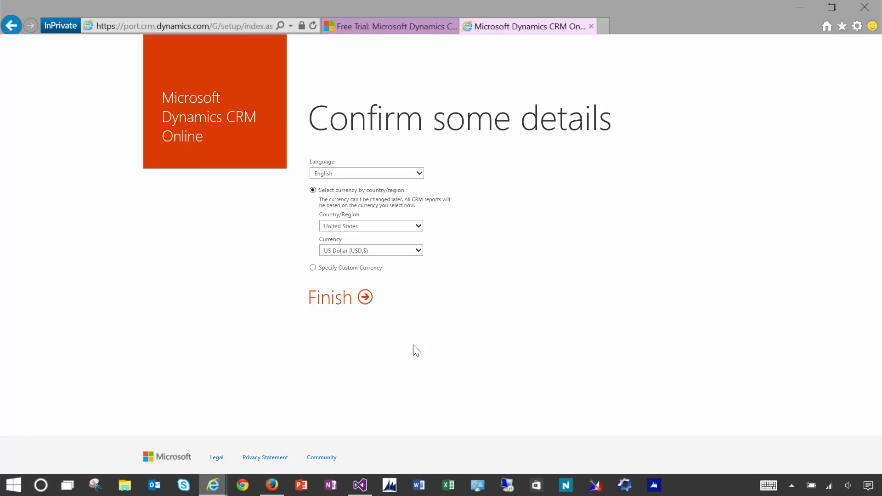
click(348, 303)
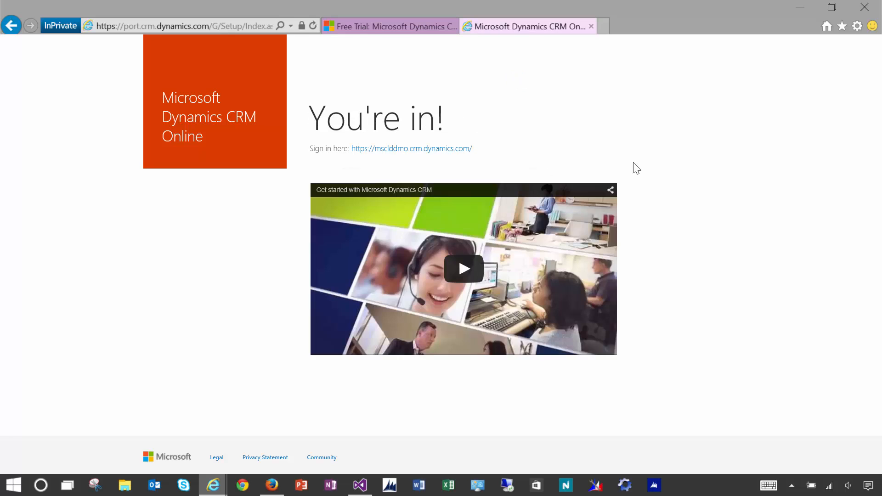
click(401, 150)
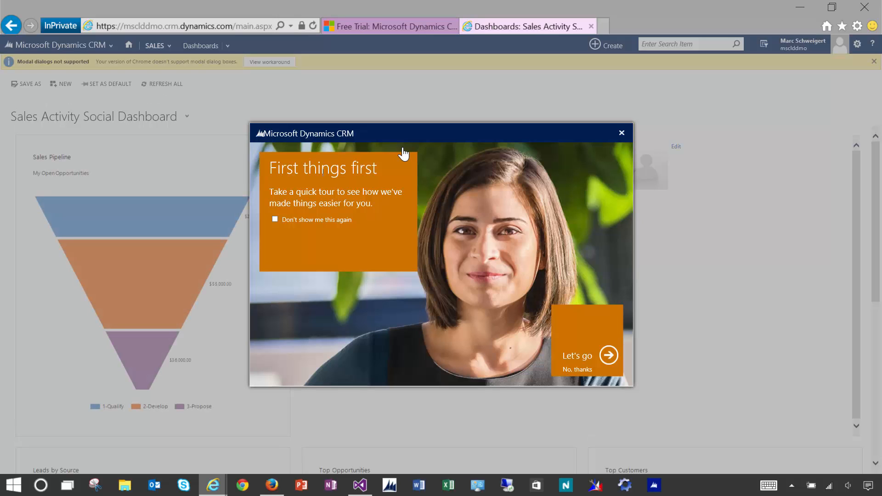
- Go to the Office 365 portal by entering 'portal' in the address bar
click(227, 25)
text(portal.microsoftonline.com/)
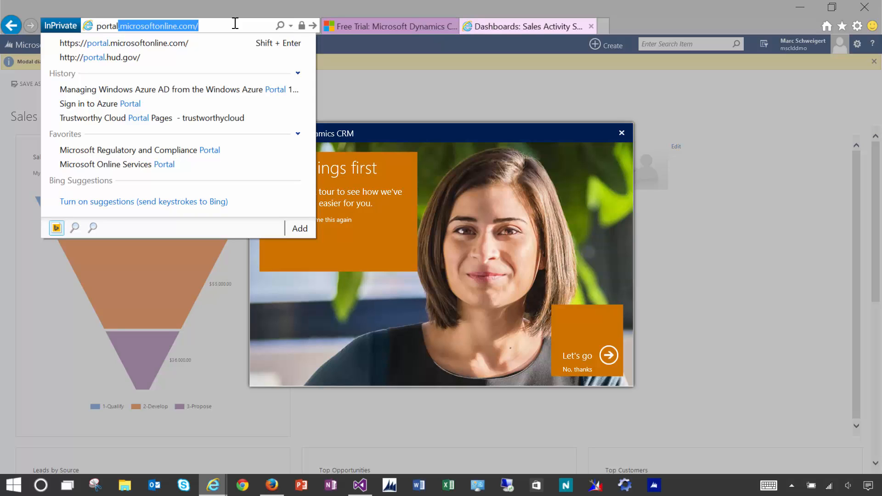
key(Return)
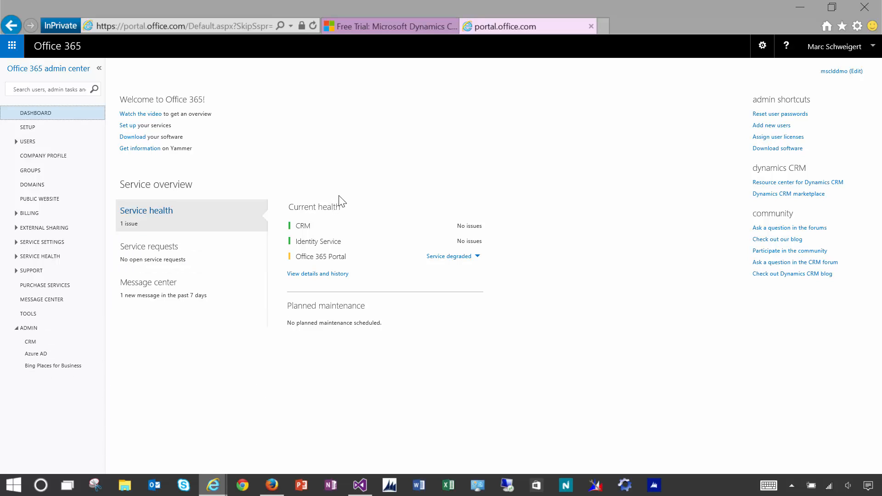
- Order the 30-day Office 365 Enterprise E3 trial with 25 licenses and return to the dashboard
click(43, 286)
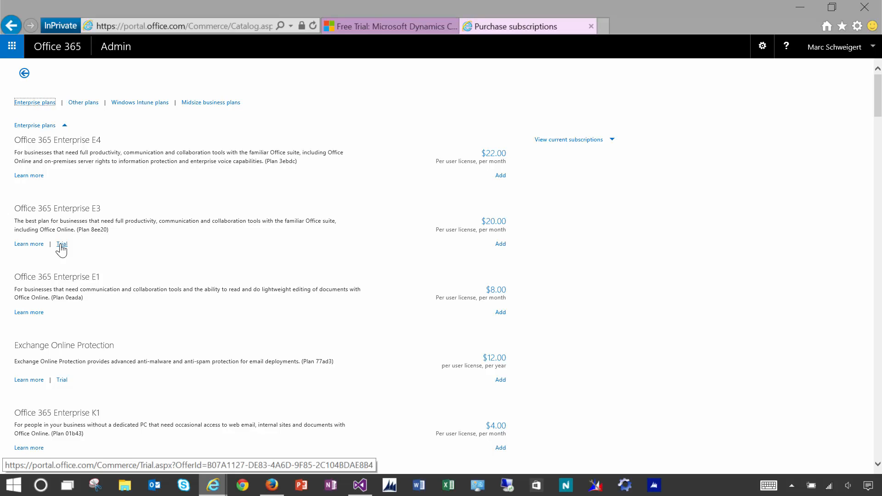
click(61, 245)
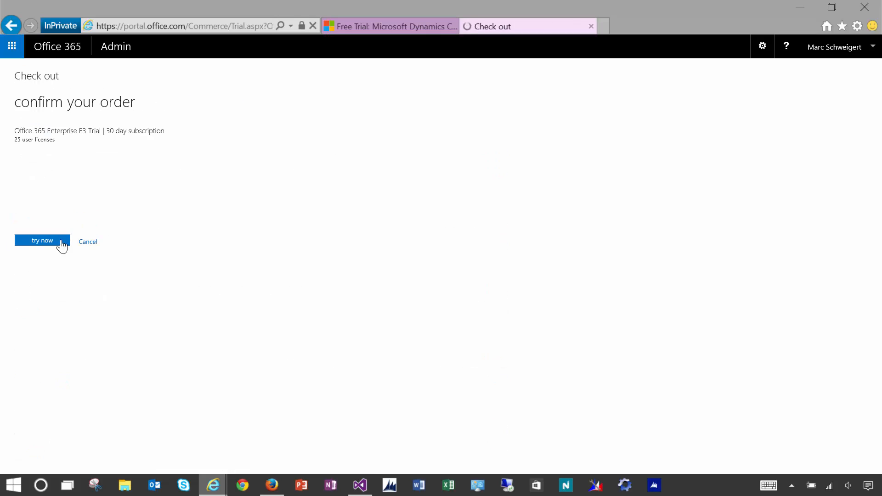
click(45, 244)
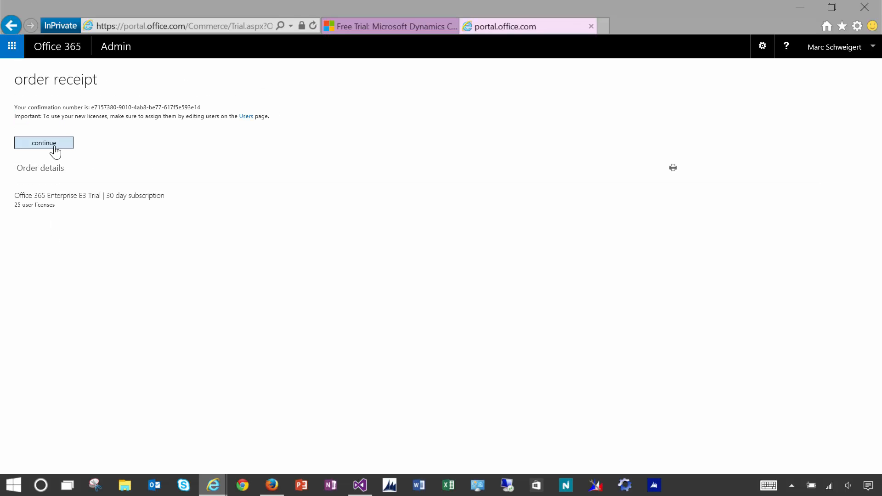
click(54, 147)
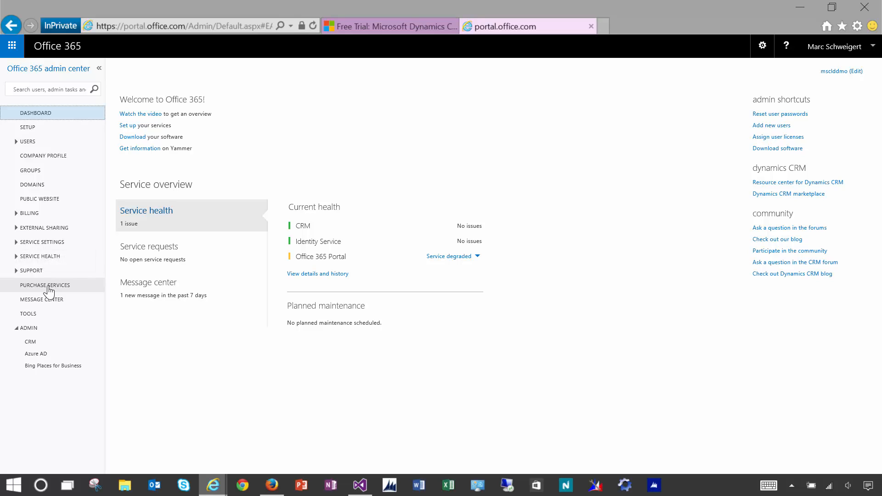
click(49, 285)
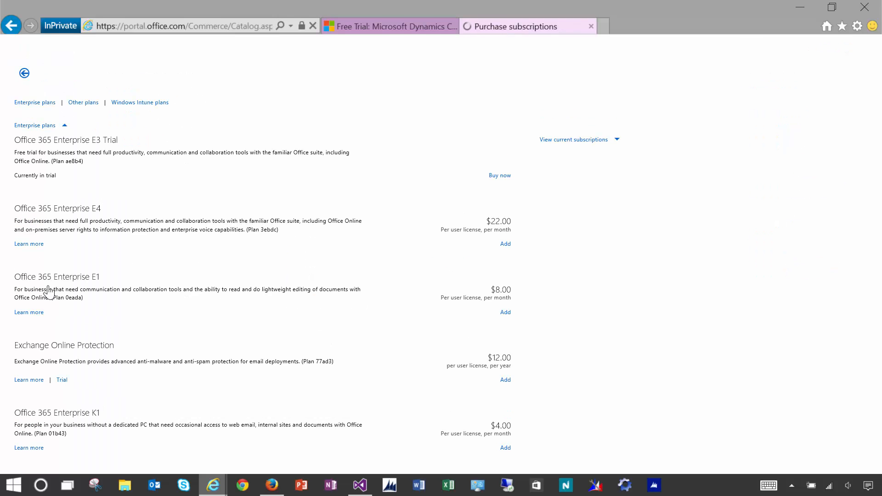
scroll(880, 436, down, 15)
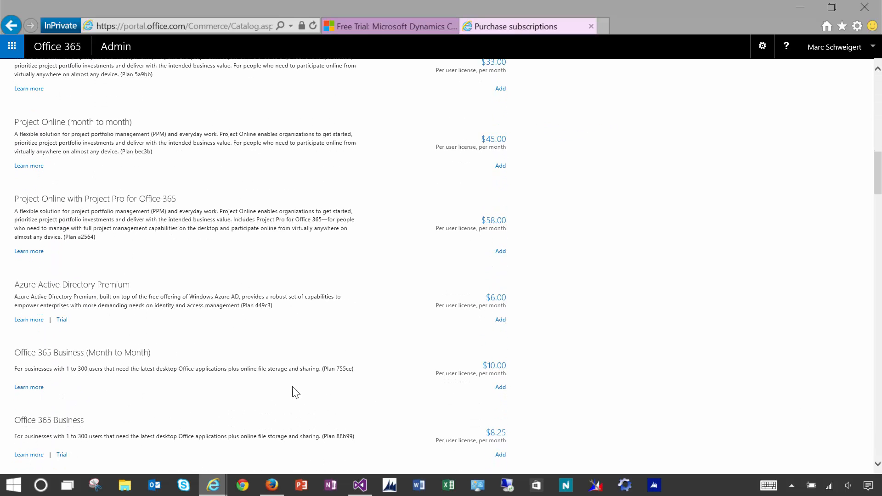
click(61, 320)
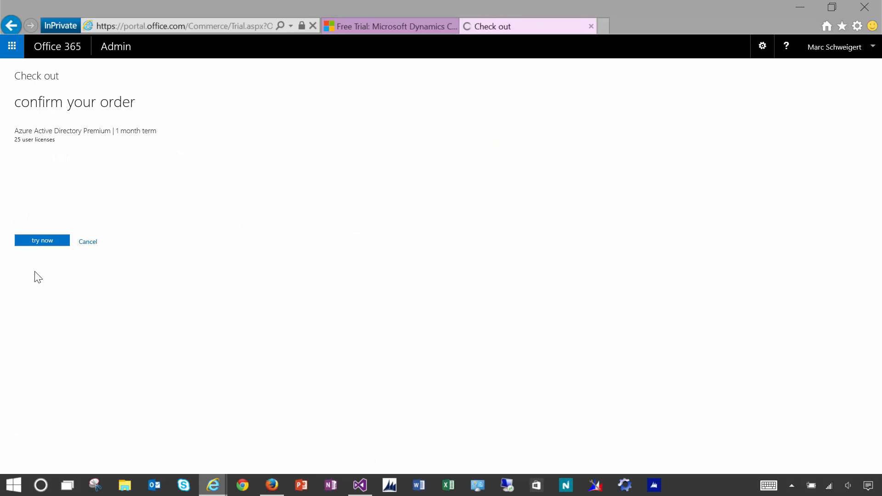
click(38, 247)
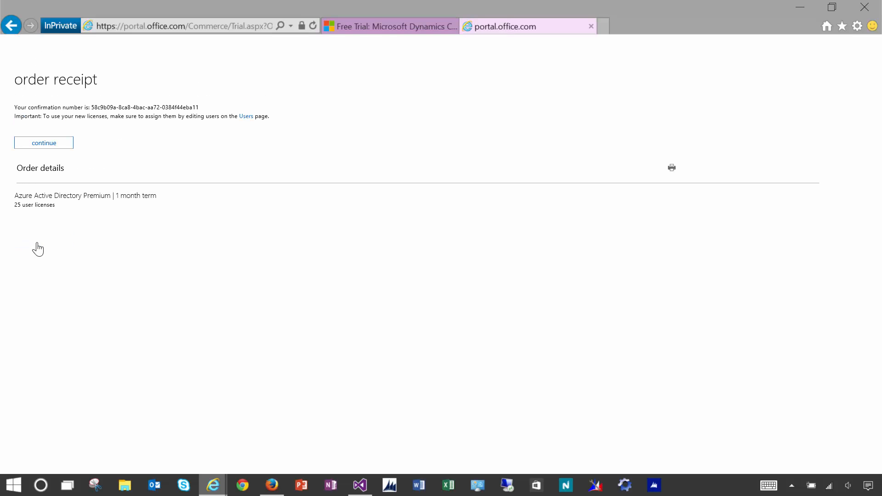
click(46, 148)
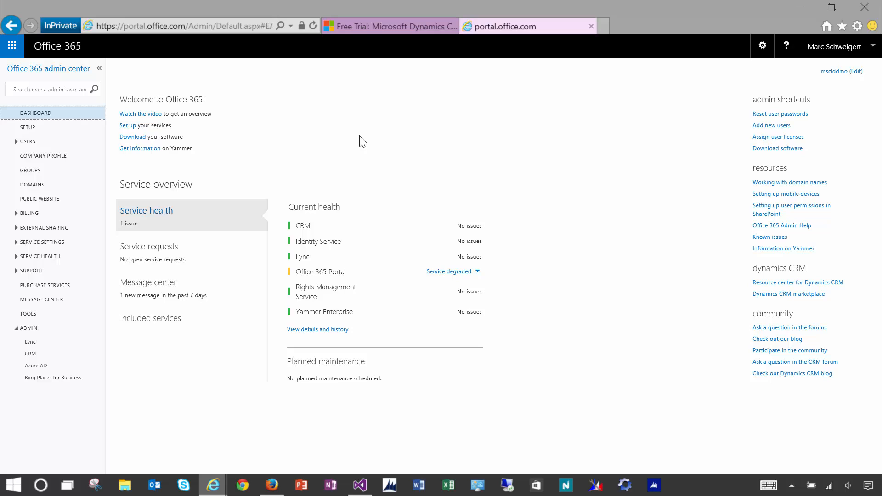
- In the Azure portal, start a custom Active Directory creation using an existing directory
click(272, 485)
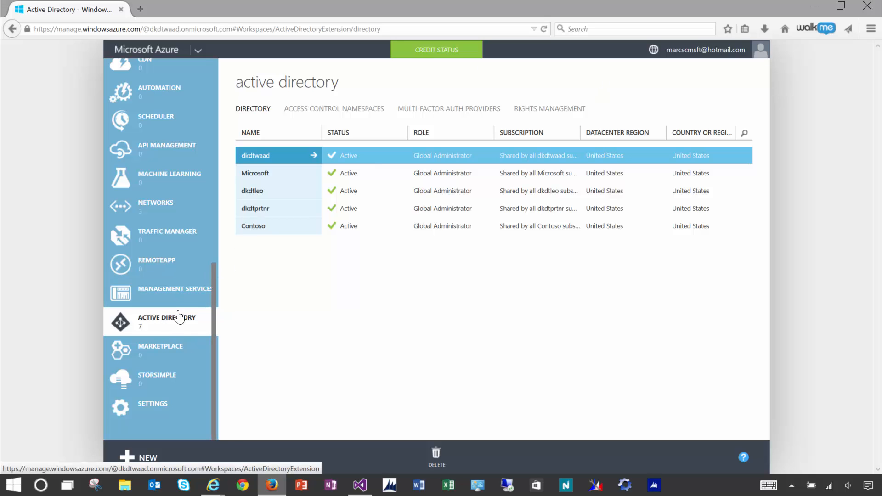
scroll(216, 184, up, 10)
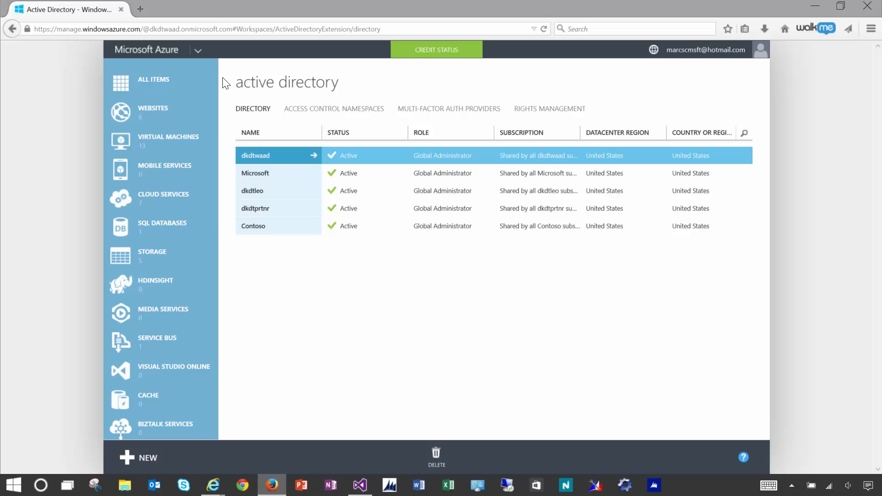
scroll(207, 230, down, 10)
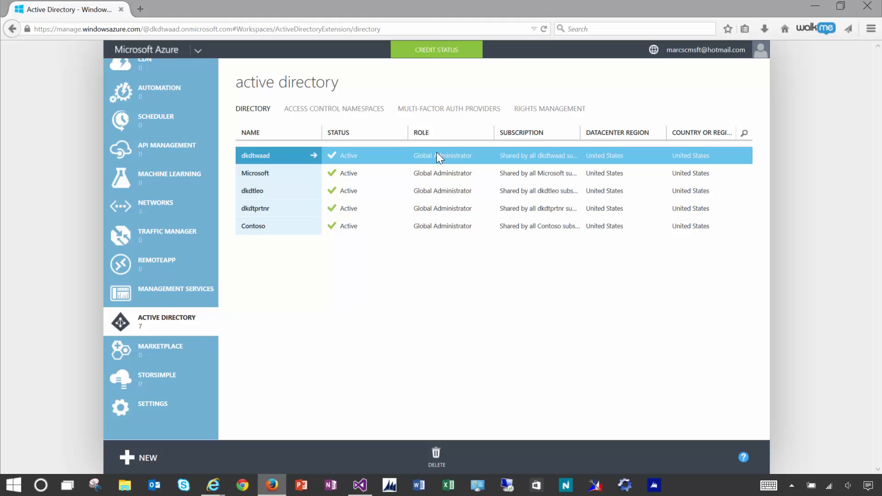
click(147, 460)
click(168, 275)
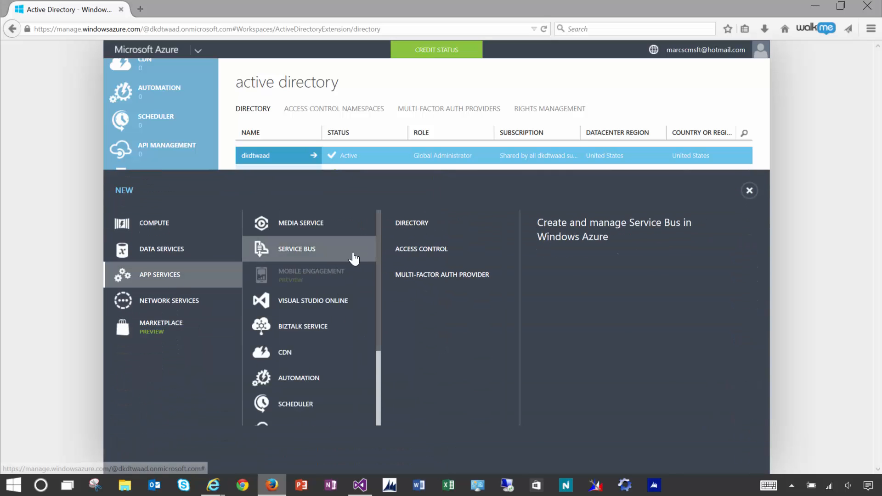
scroll(370, 391, down, 3)
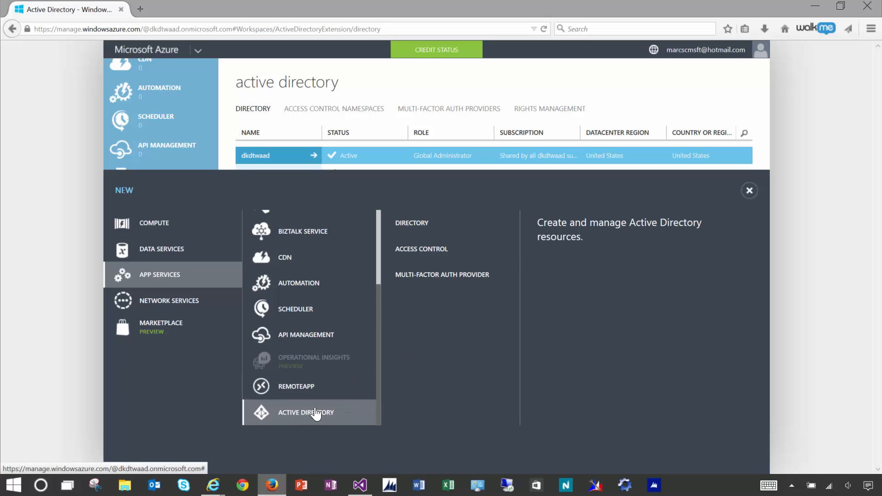
click(423, 225)
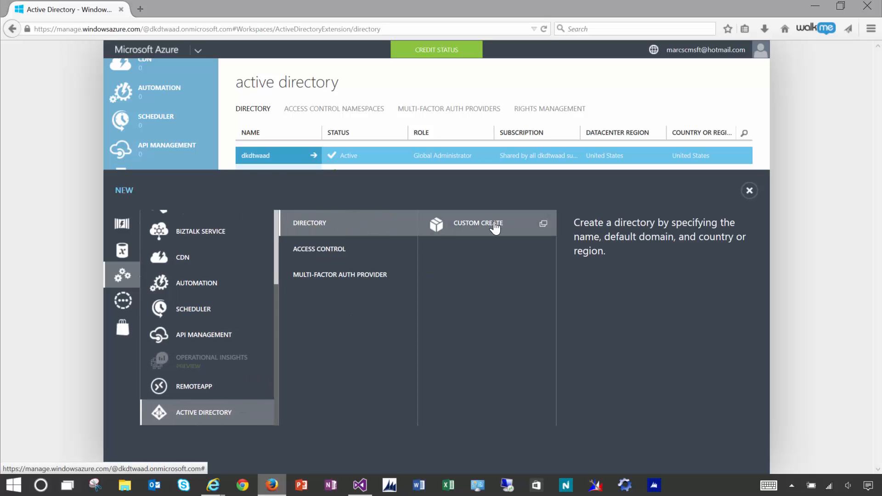
click(495, 226)
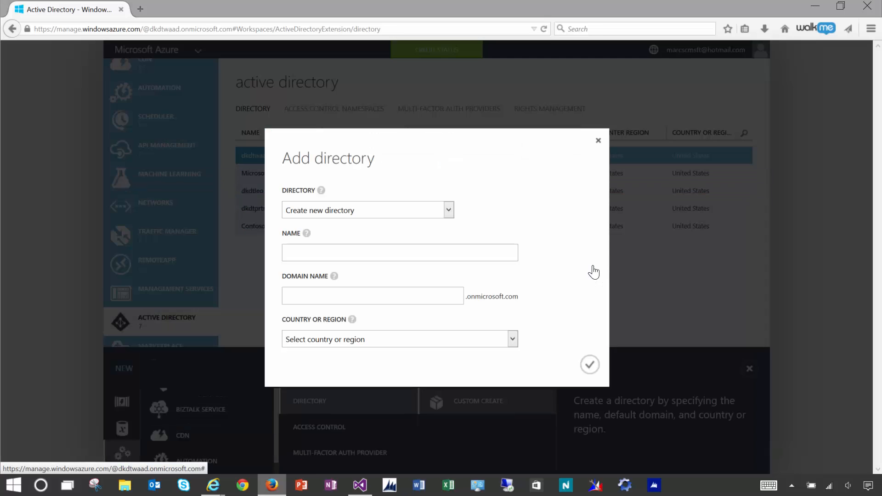
click(448, 211)
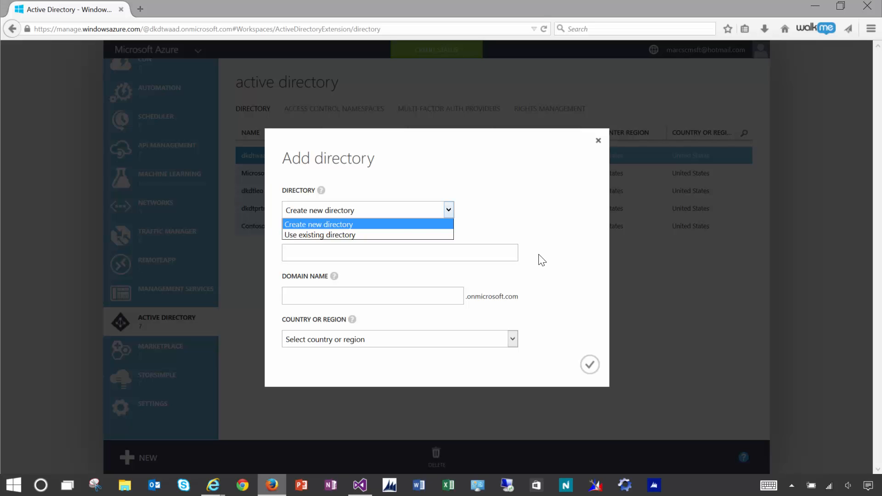
click(380, 235)
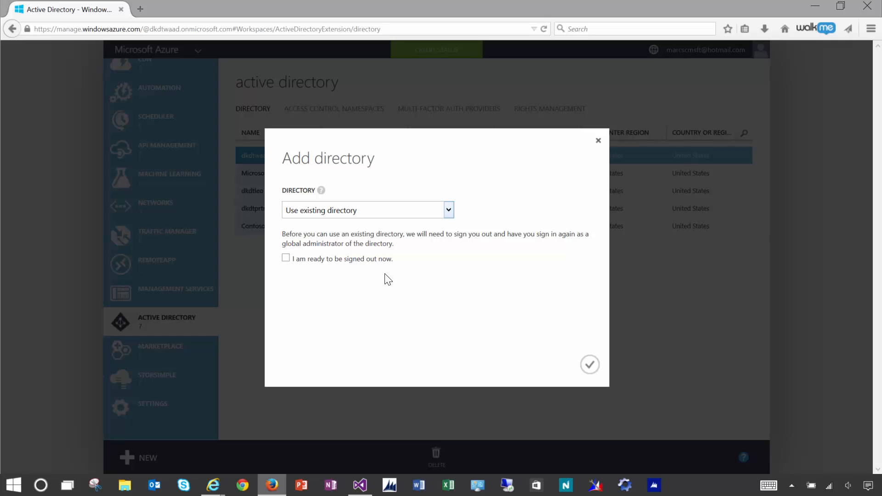
- Check the signed-in Office 365 admin account, then close the add-directory form without saving
mouse_move(200, 490)
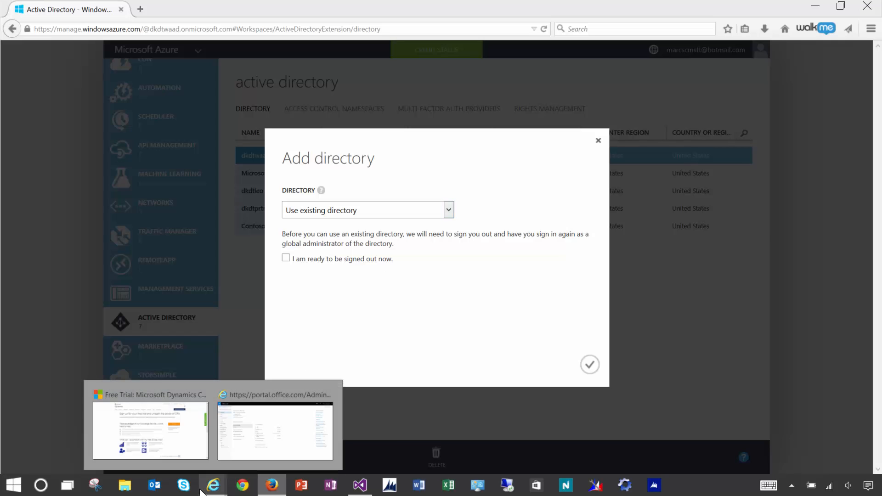
click(257, 455)
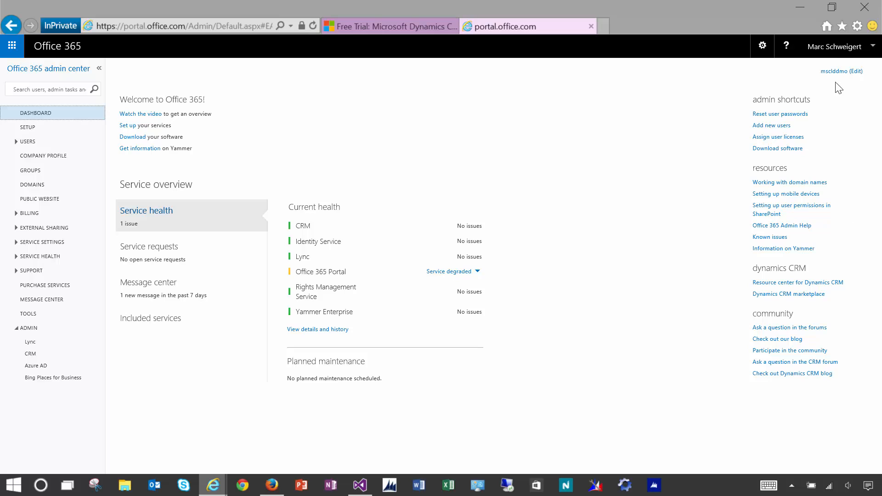
click(840, 54)
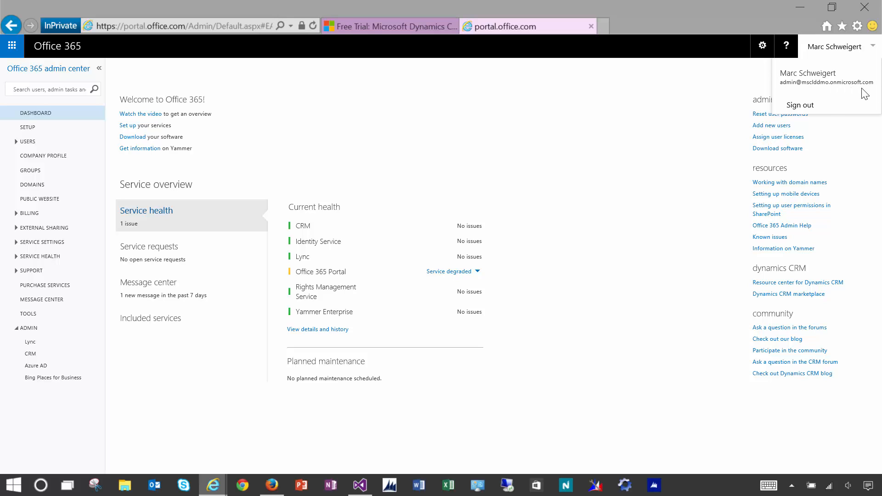
key(alt+Tab)
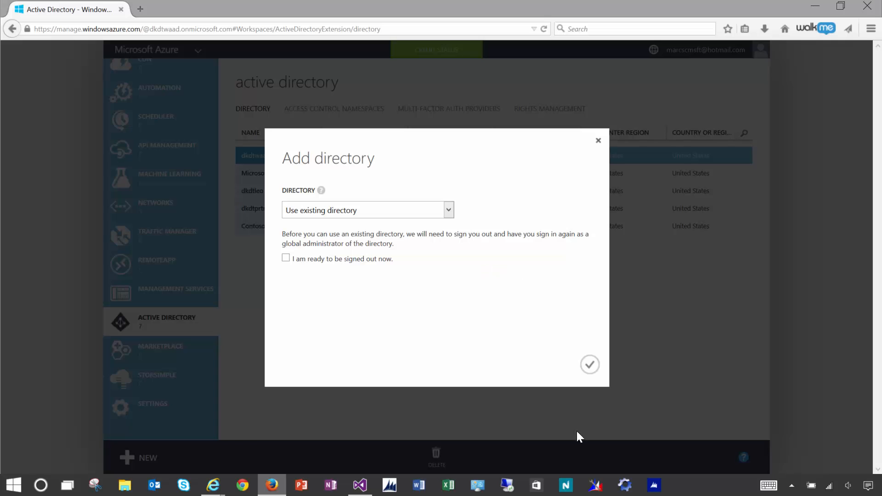
click(599, 142)
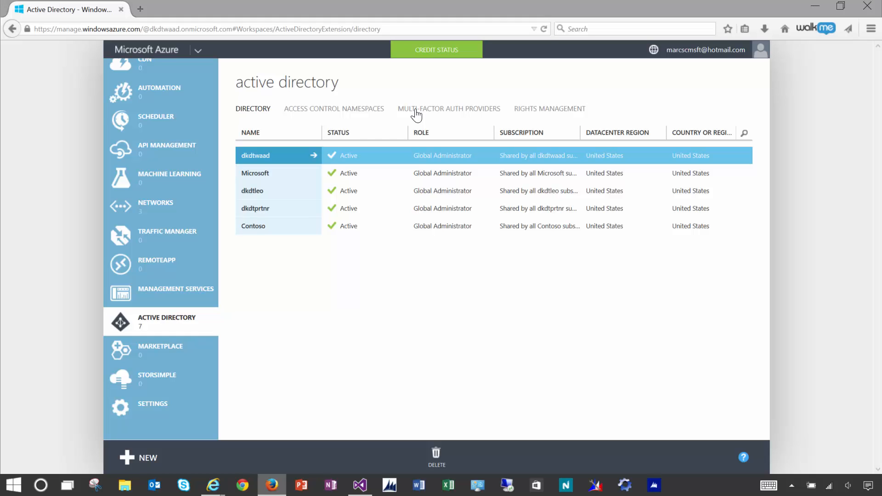
click(865, 13)
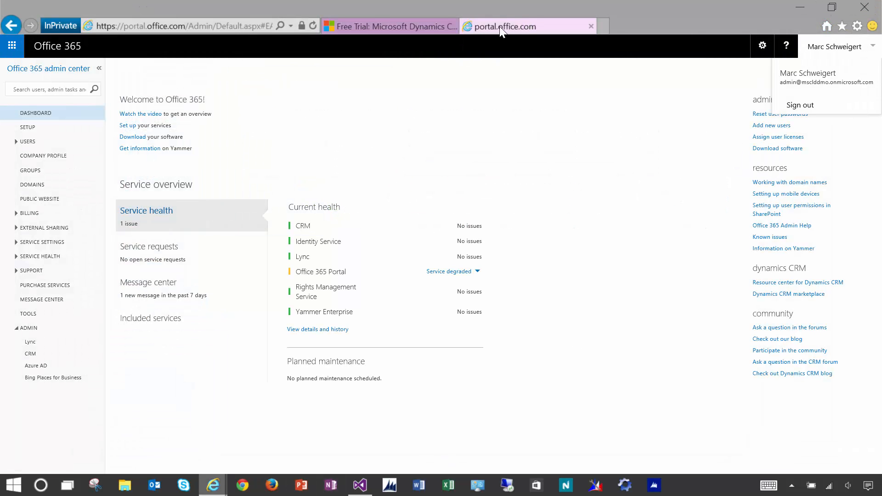
click(453, 26)
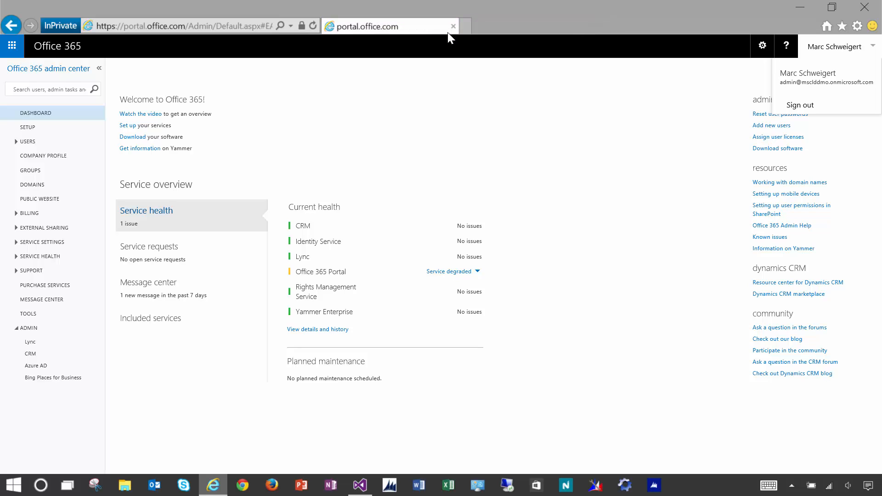
click(182, 27)
click(182, 27)
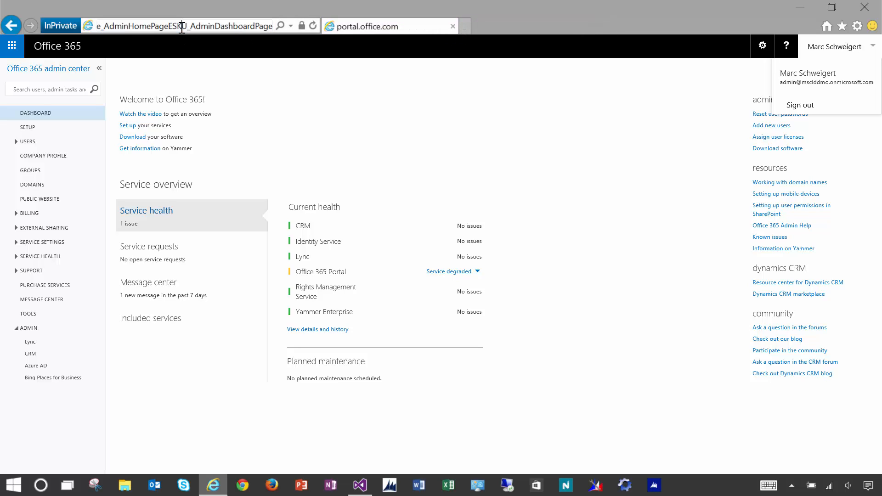
click(182, 27)
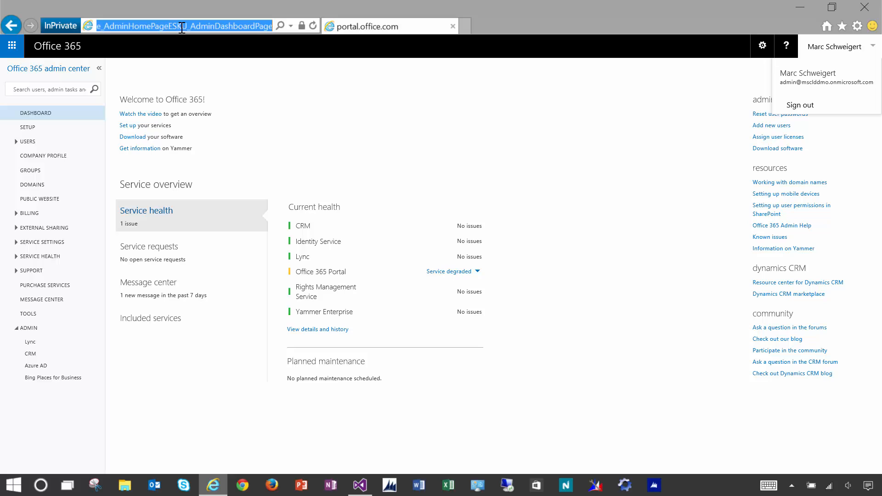
text(www.azure)
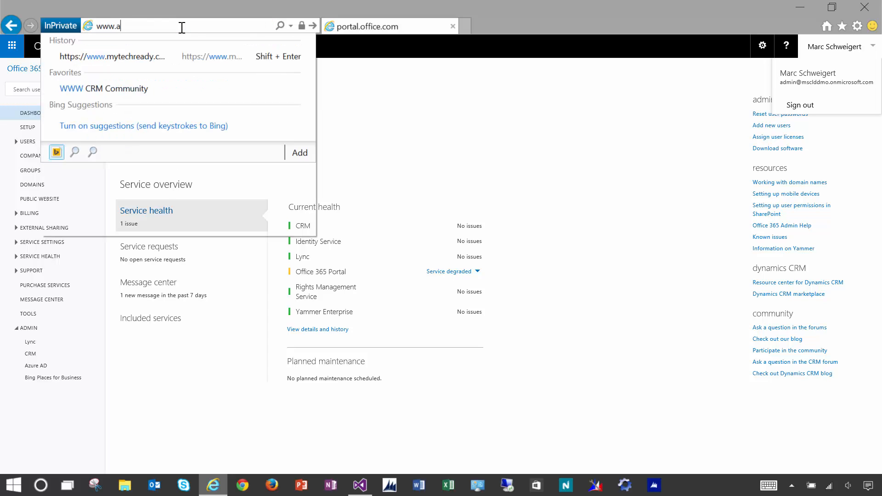
text(.com)
key(Return)
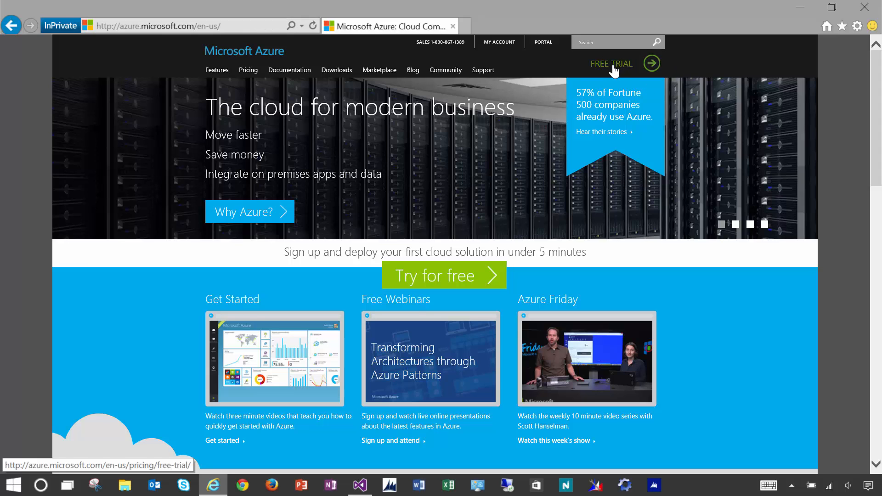
click(613, 67)
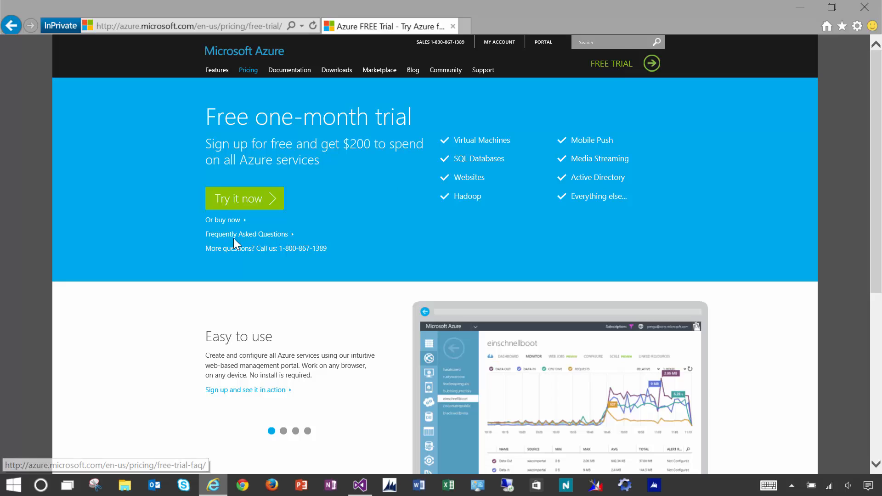
click(237, 205)
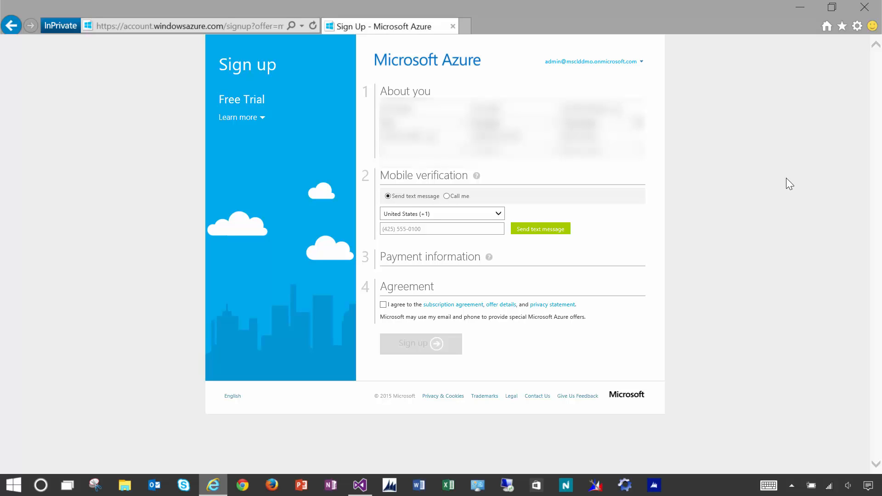
- Enter the contact phone, verify by phone call with the code, accept the agreement and sign up
click(458, 150)
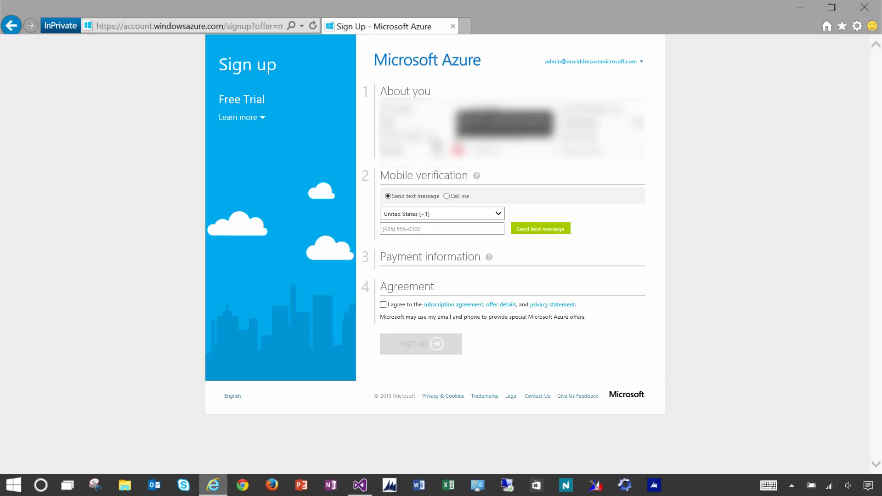
text(555-0100)
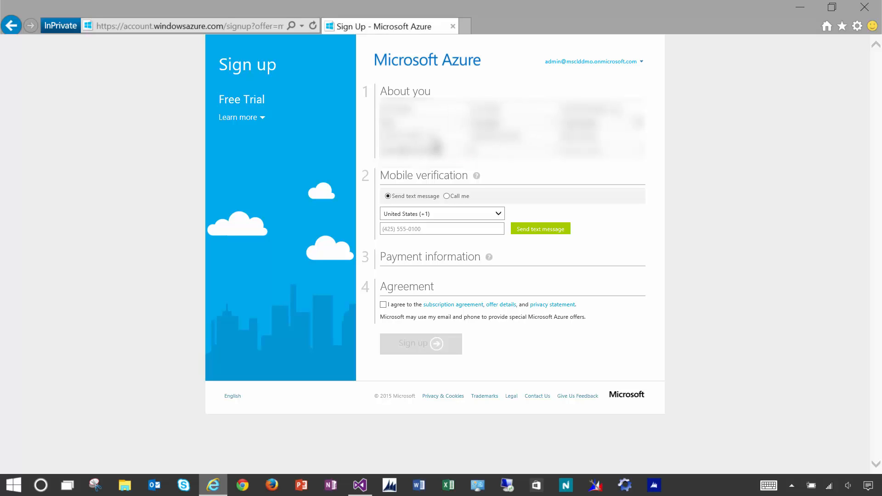
click(446, 196)
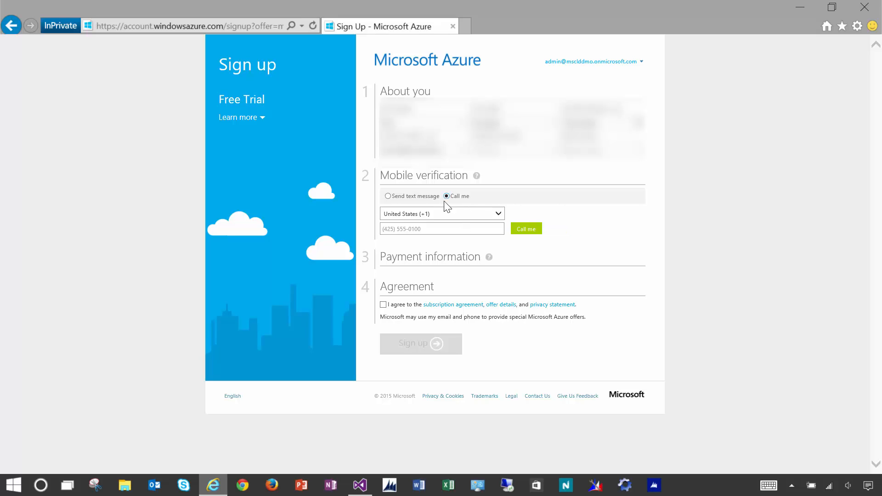
click(447, 230)
text(???)
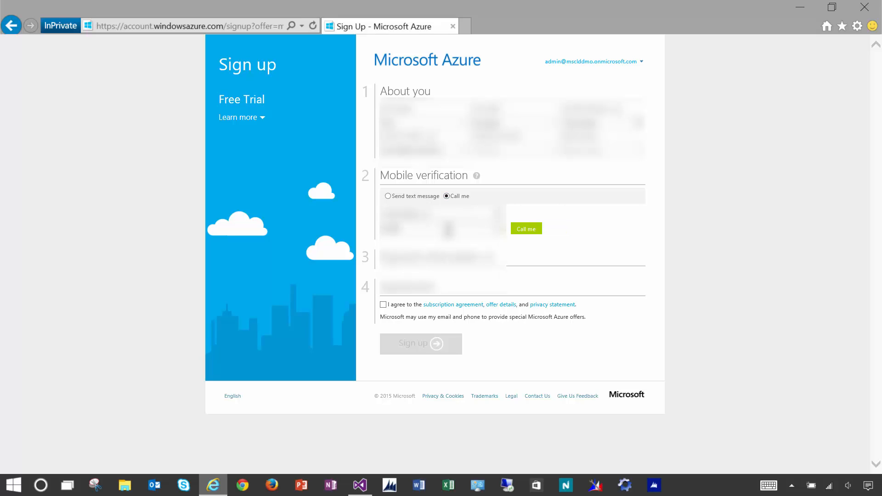
text(???)
click(529, 231)
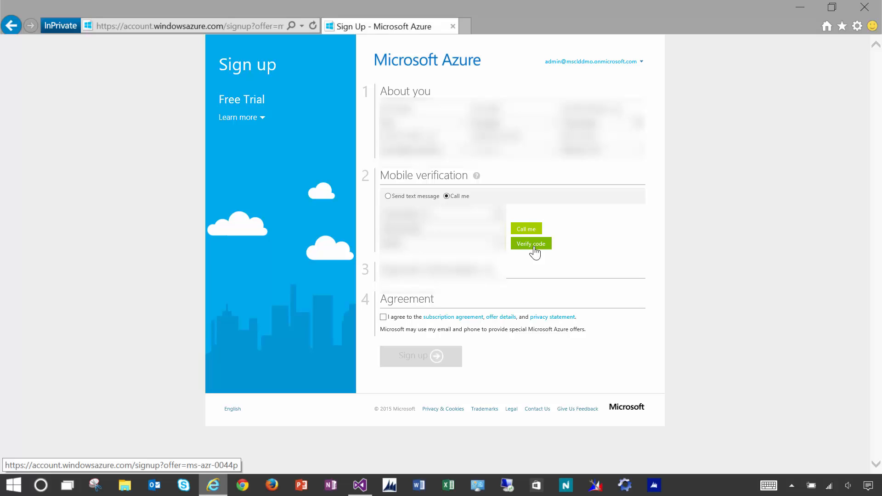
click(535, 247)
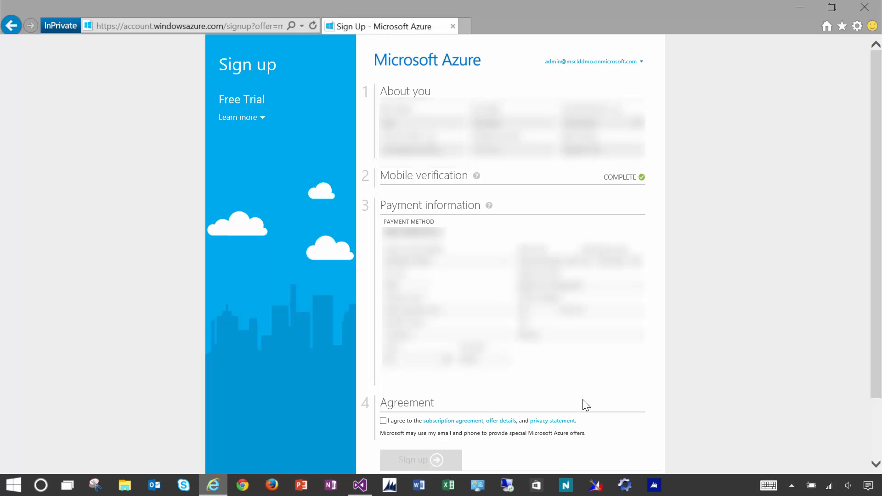
click(384, 422)
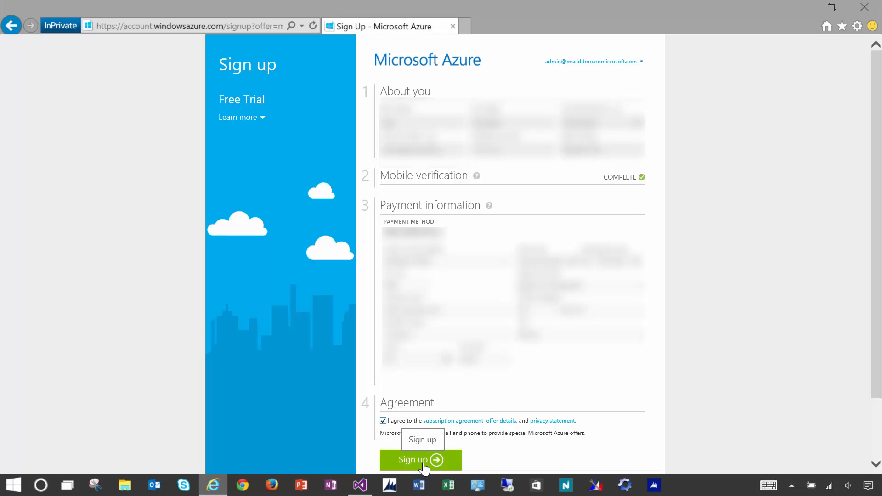
click(423, 463)
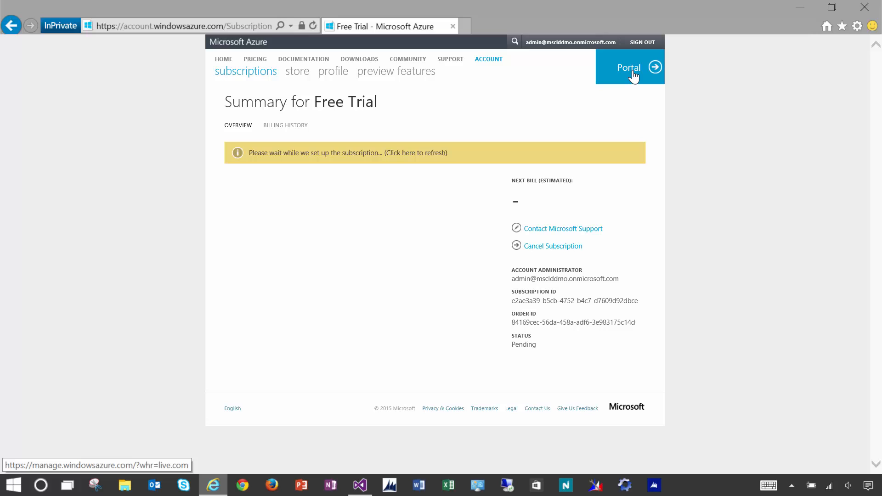
- In the Azure portal, dismiss the tour and NEW panel, then open the msclddmo directory
click(633, 75)
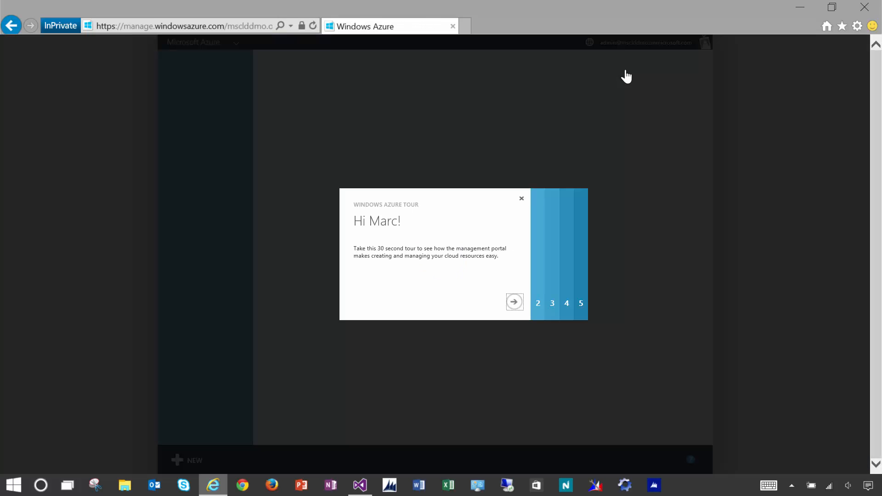
click(522, 200)
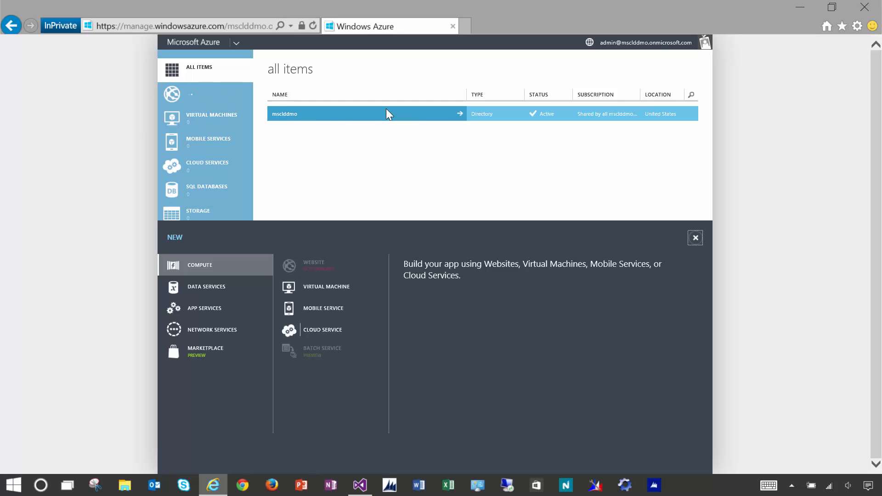
click(696, 237)
scroll(226, 387, down, 3)
scroll(226, 387, down, 4)
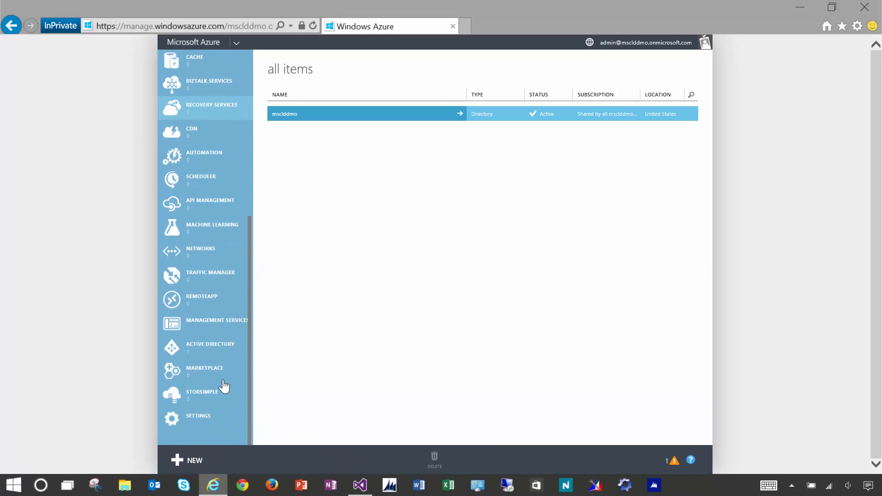
click(217, 347)
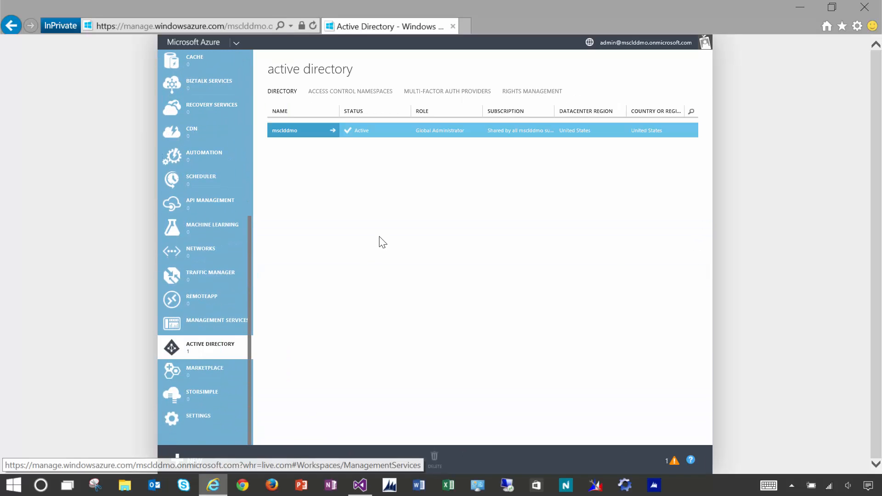
click(302, 130)
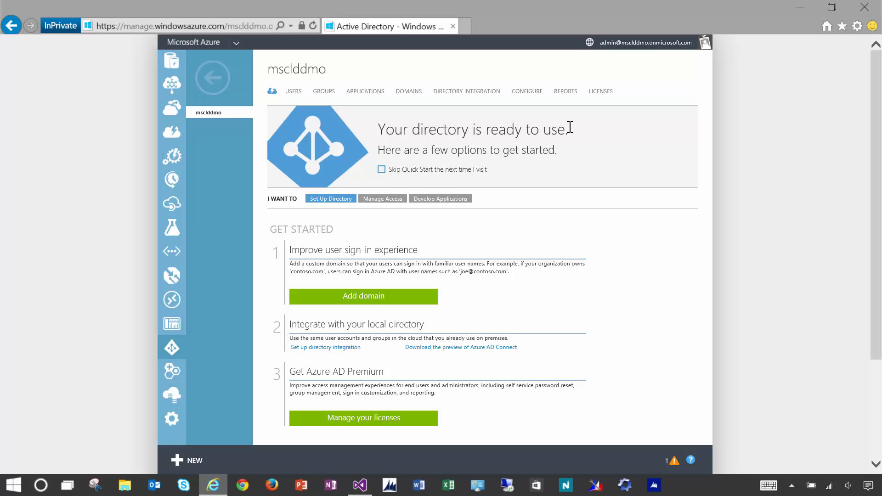
- Go to portal.microsoftonline.com and show the Active Users list under USERS
click(199, 24)
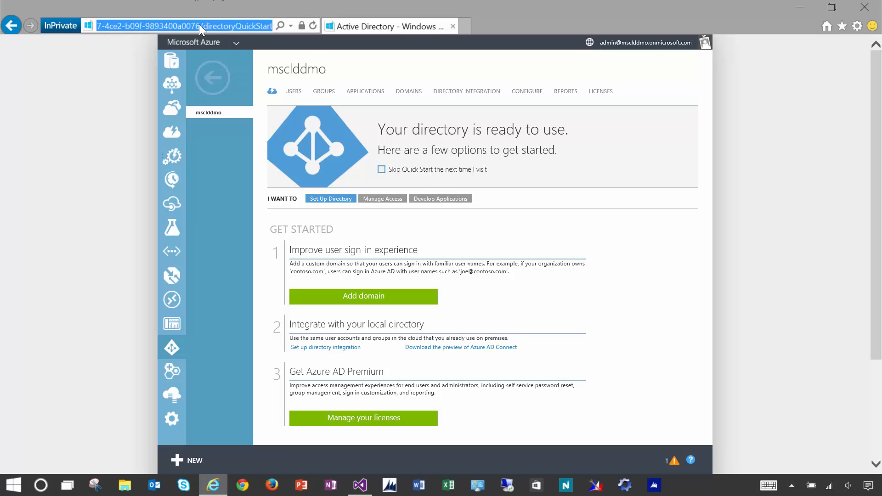
text(portal.microsoftonline.com/)
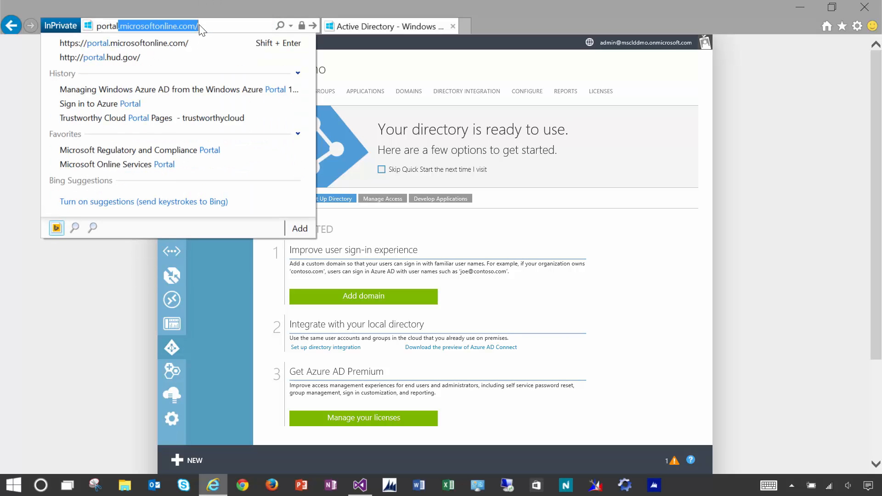
key(Return)
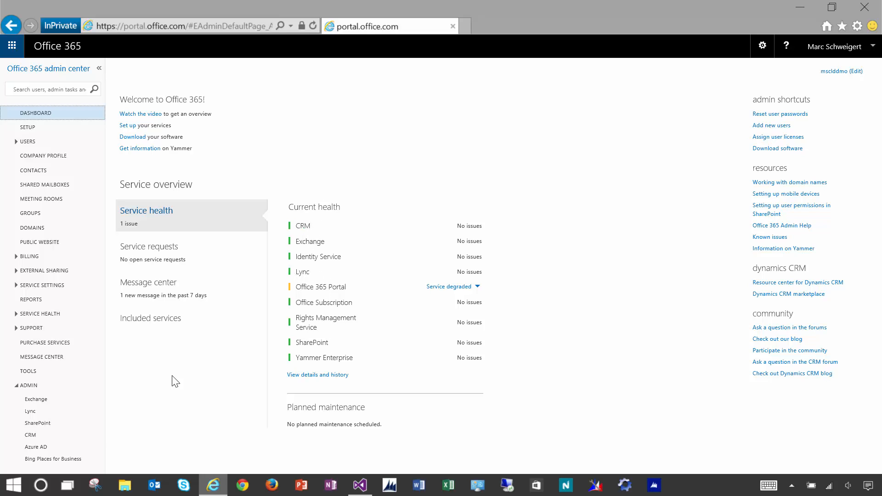
click(18, 141)
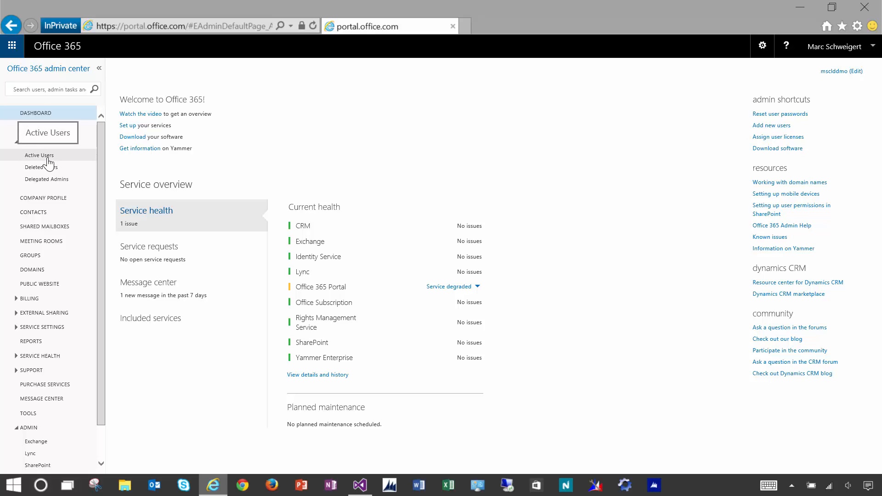
click(40, 155)
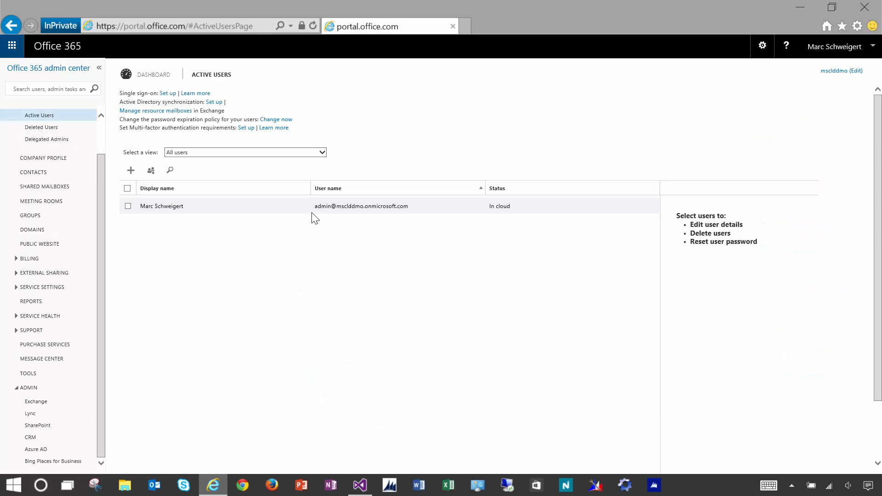
- Add Azure Active Directory Premium and Office 365 Plan E3 licenses to the admin user and save
click(254, 208)
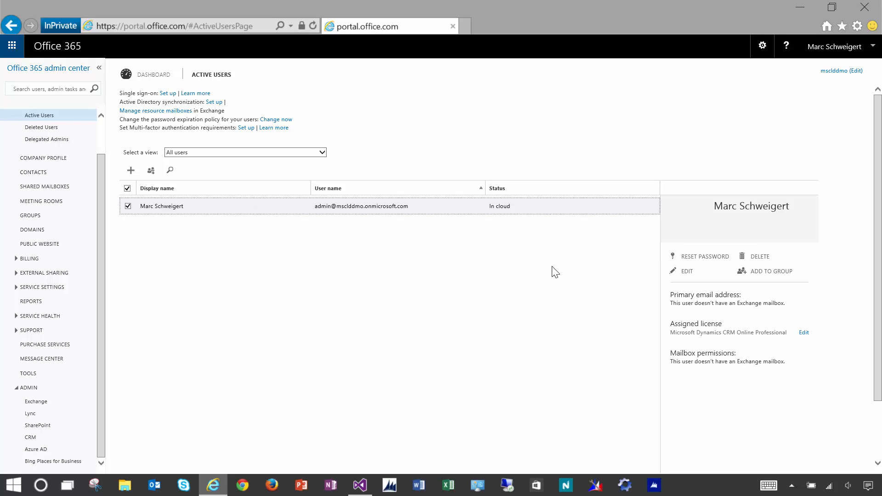
click(804, 332)
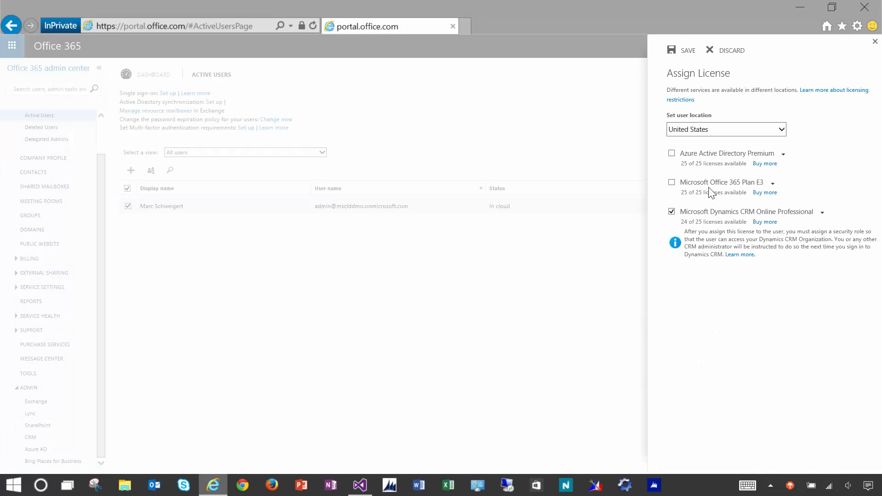
click(672, 153)
click(671, 183)
click(689, 54)
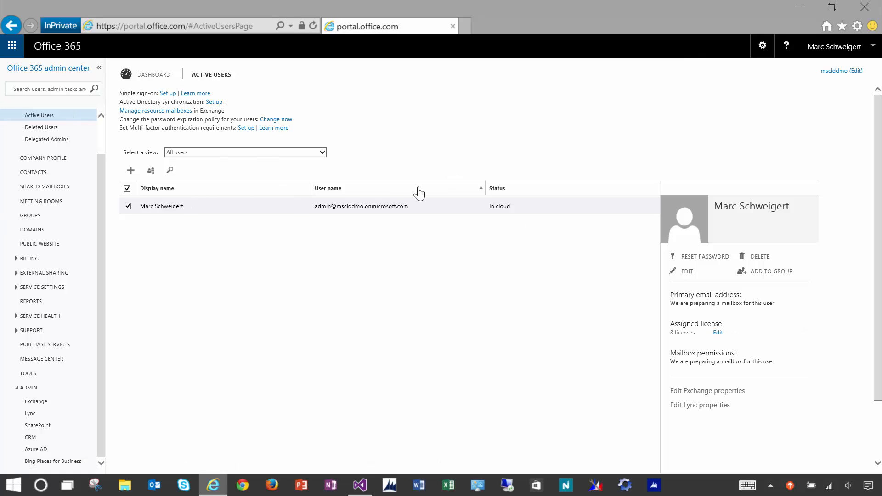
- Edit the production CRM instance and review its Name, URL, Purpose and Security Group fields
click(32, 438)
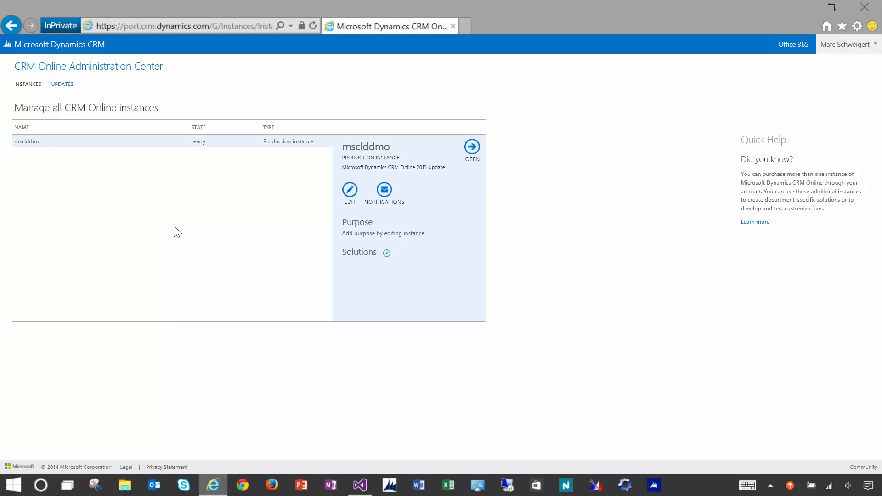
click(350, 193)
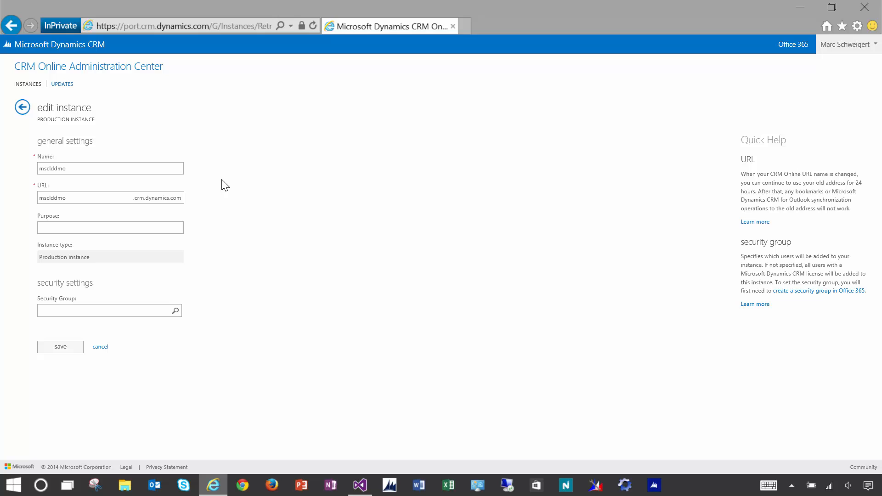
double_click(99, 169)
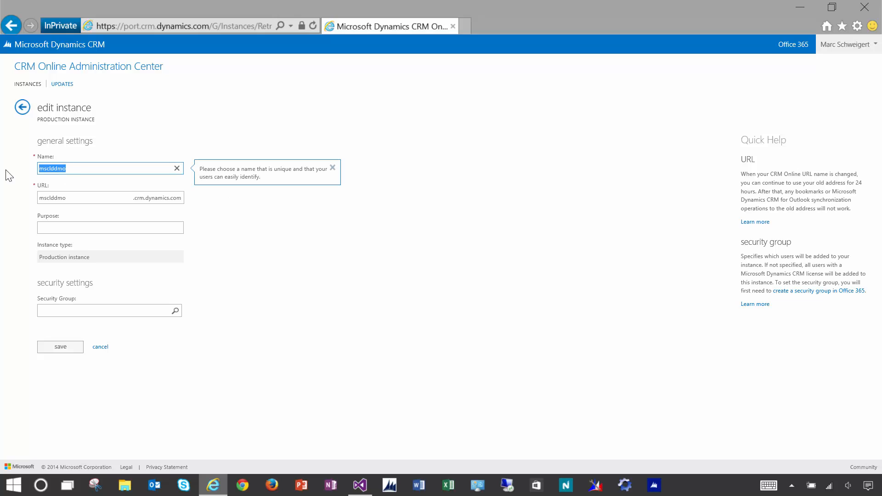
click(117, 199)
click(168, 228)
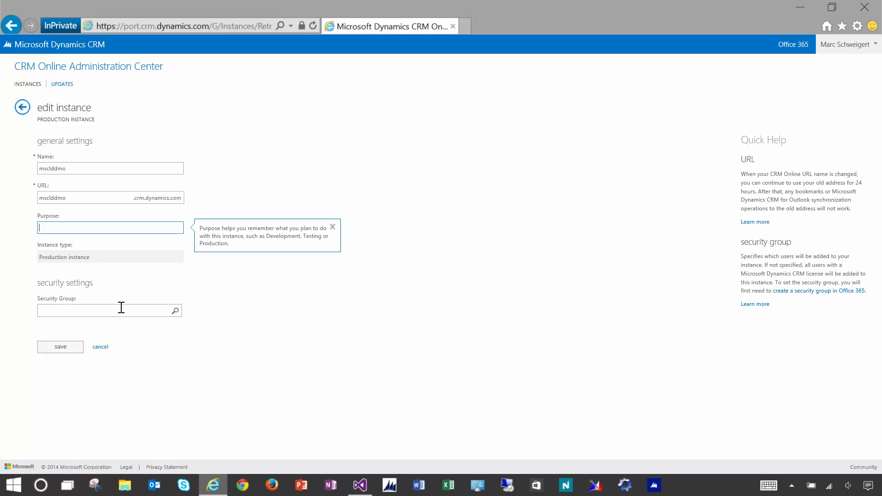
click(105, 315)
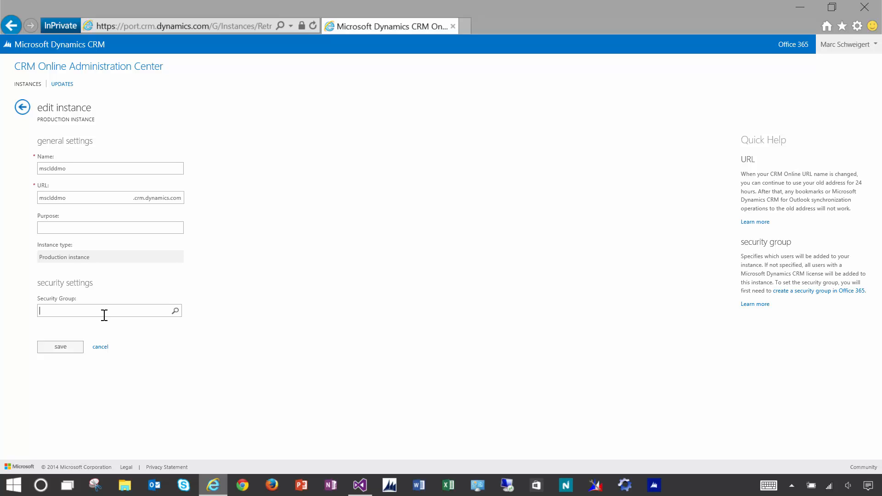
click(153, 28)
- Return to portal.microsoftonline.com, view the SharePoint site collections, then go back to the Admin dashboard
text(port)
key(Return)
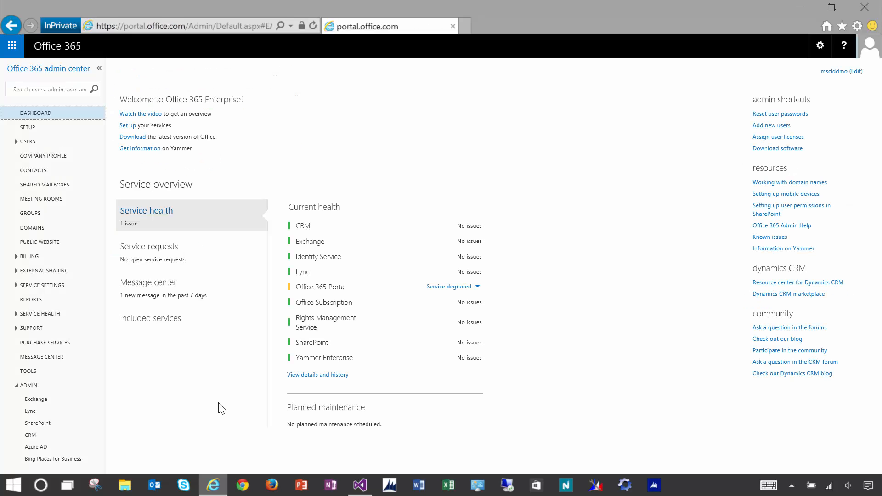
click(42, 428)
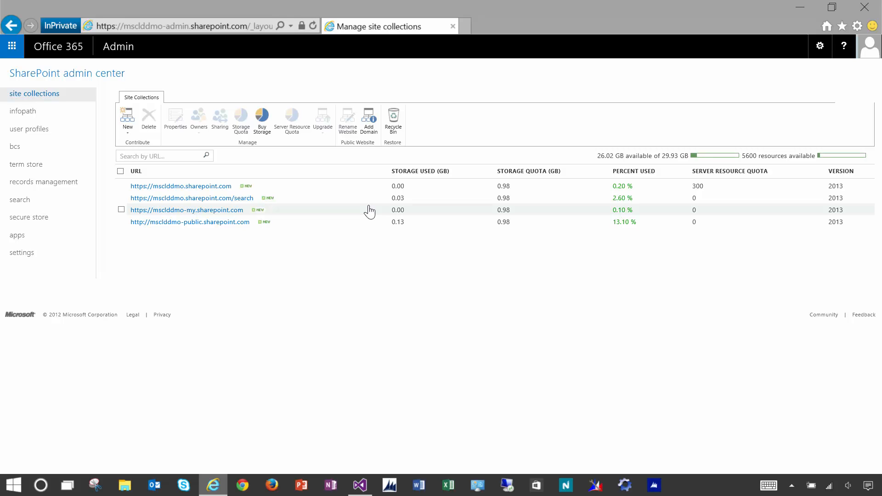
click(12, 59)
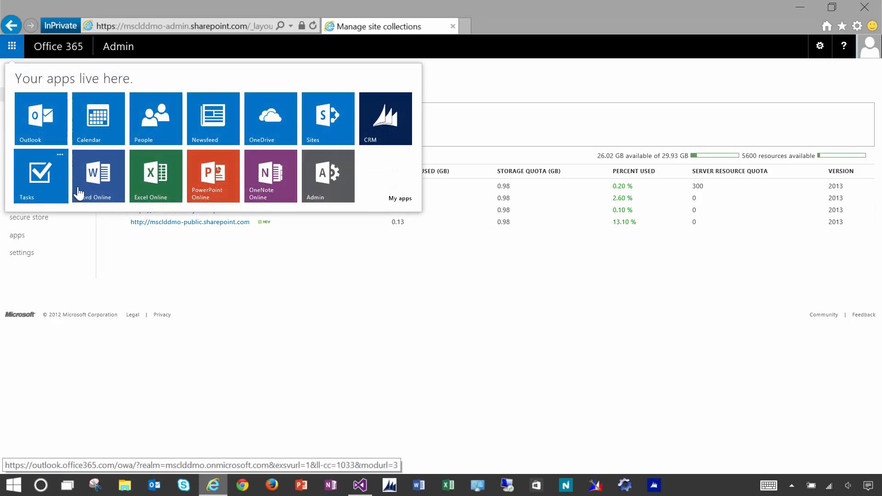
click(318, 187)
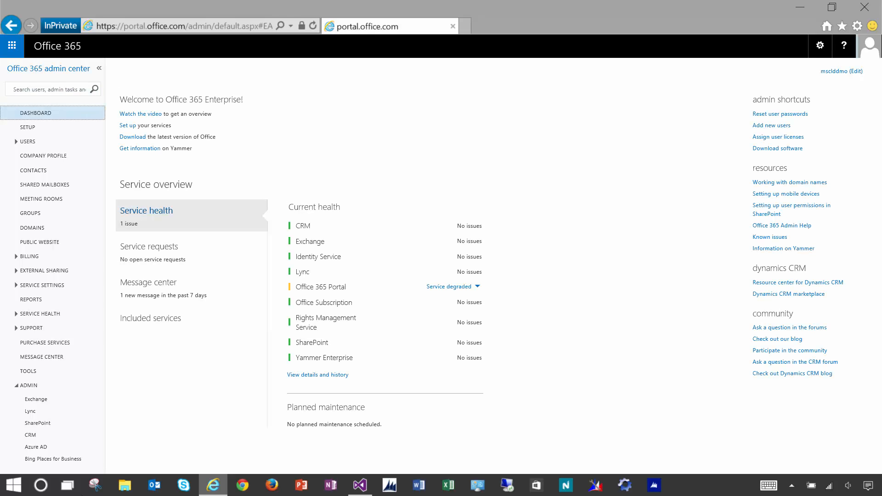
- Show the msclddmo directory's Applications list in the Azure management portal
click(42, 449)
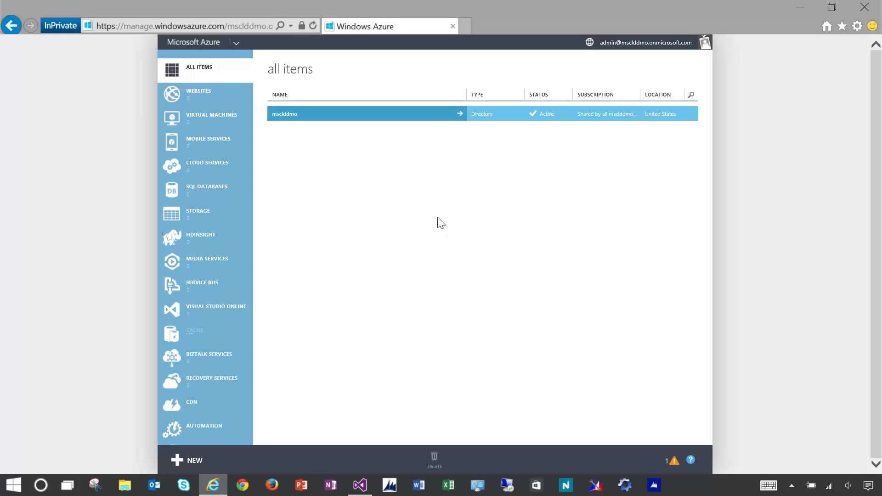
click(350, 120)
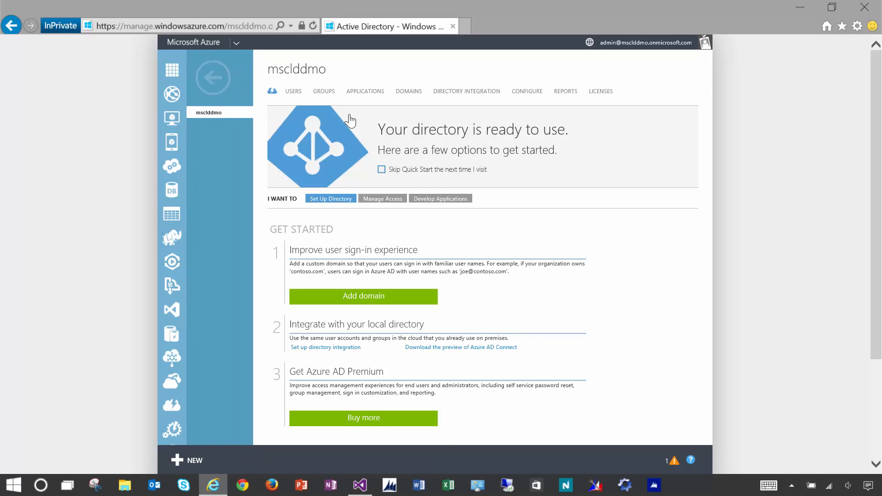
click(370, 92)
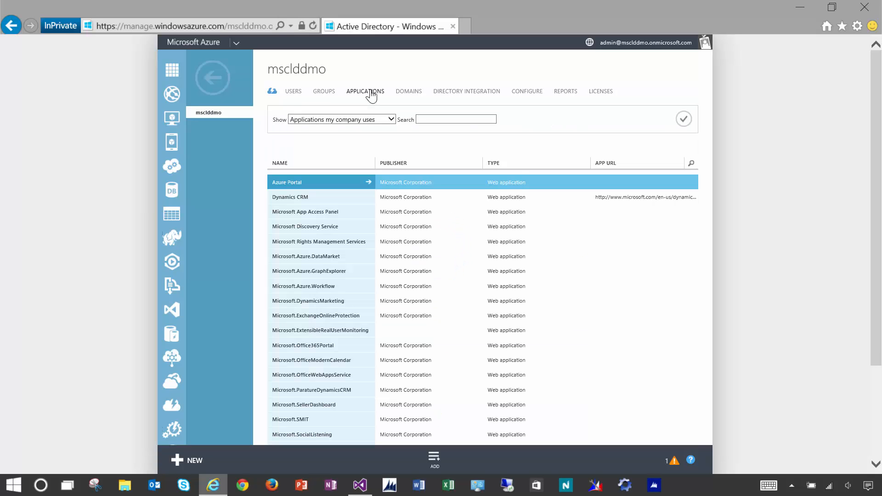
- Look over the Dynamics CRM, SharePoint Online and Exchange Online apps, then bring up the add-application dialog
click(582, 198)
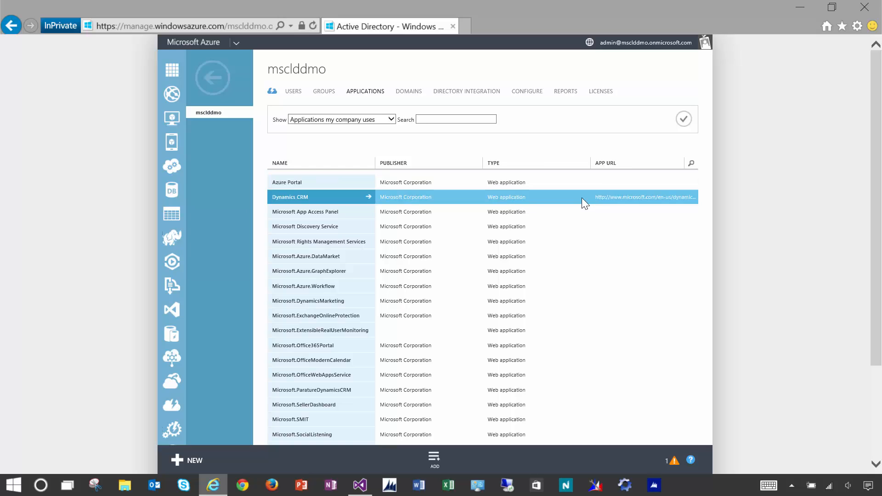
scroll(781, 349, down, 3)
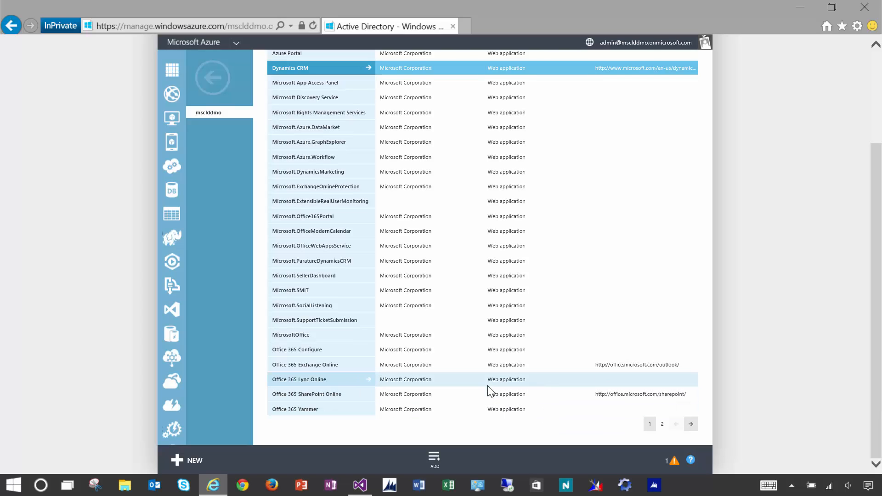
click(496, 394)
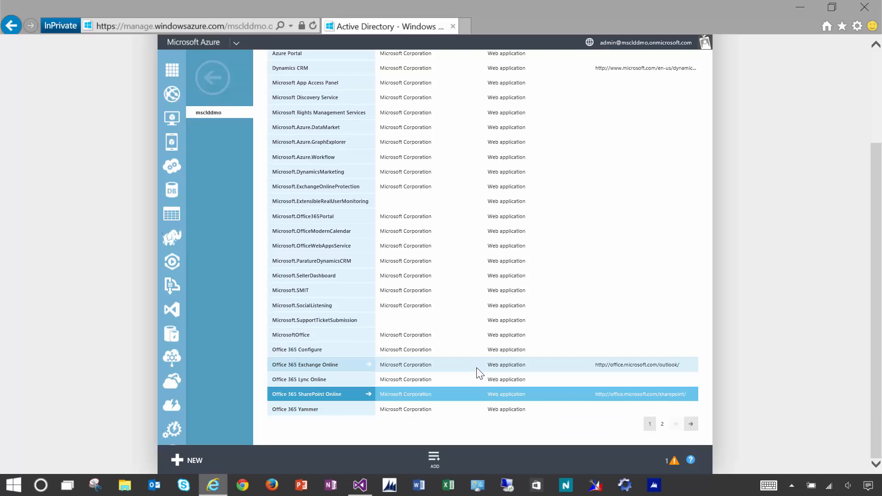
click(476, 367)
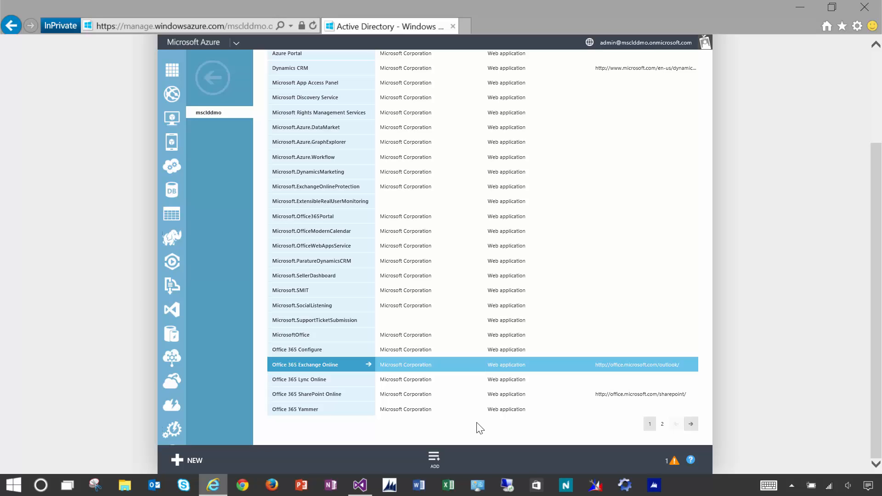
click(434, 458)
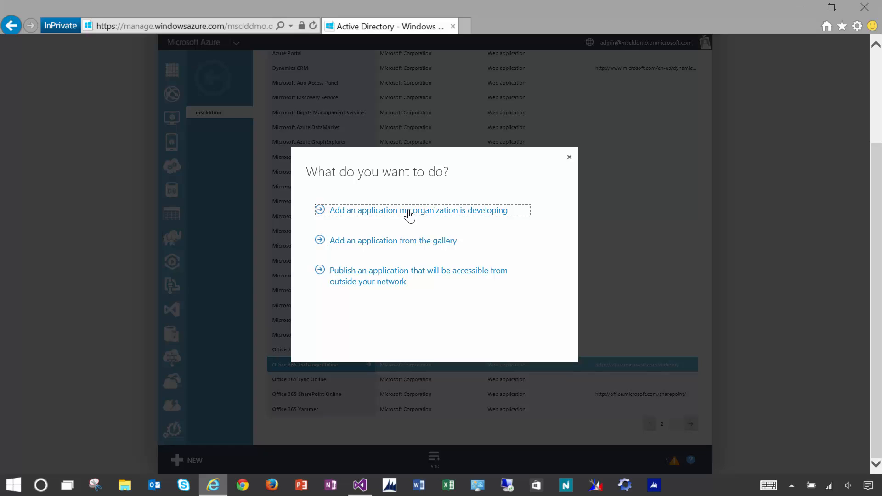
- Browse the Azure Application Gallery, close it without adding anything, and switch to Visual Studio
click(362, 244)
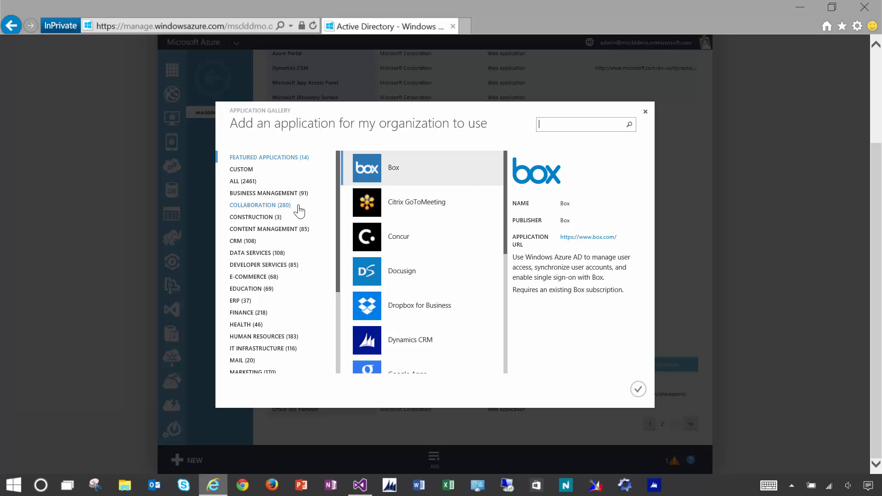
click(645, 112)
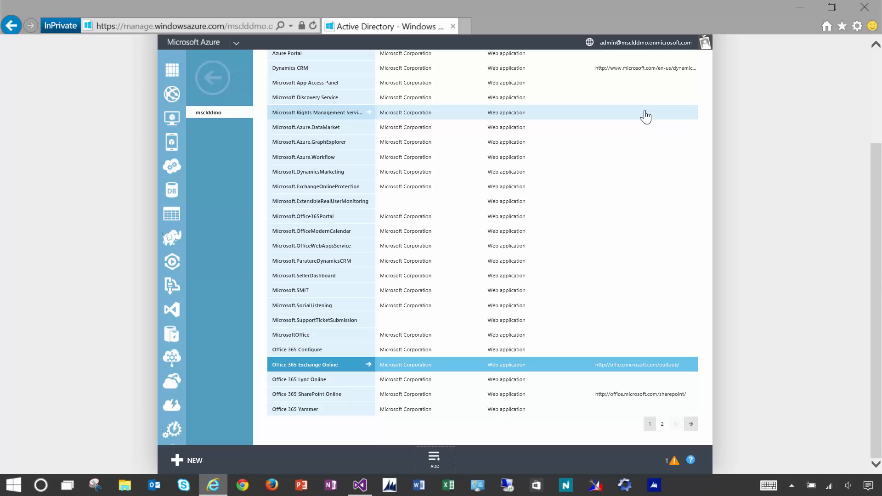
click(361, 487)
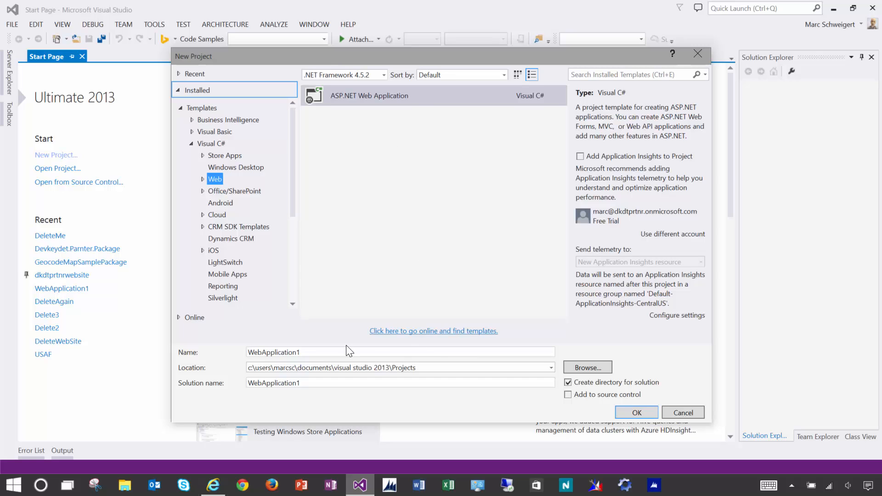
- Create an ASP.NET MVC project named msclddmoWebSiteSSO and bring up its Change Authentication options
double_click(324, 350)
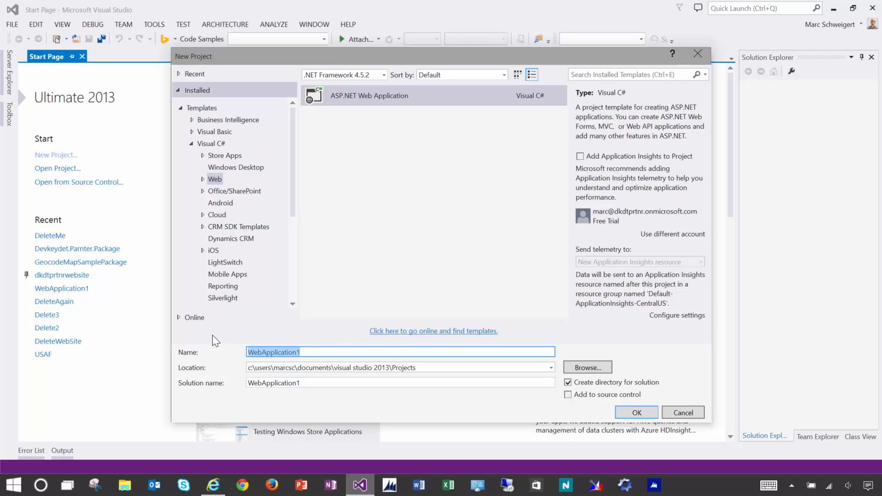
text(ms)
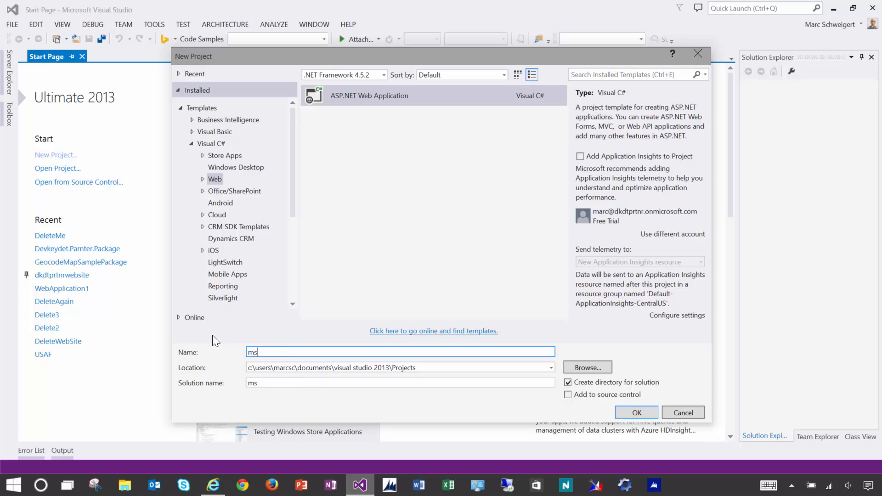
text(clddmo)
text(Wes)
text(bSiteSS)
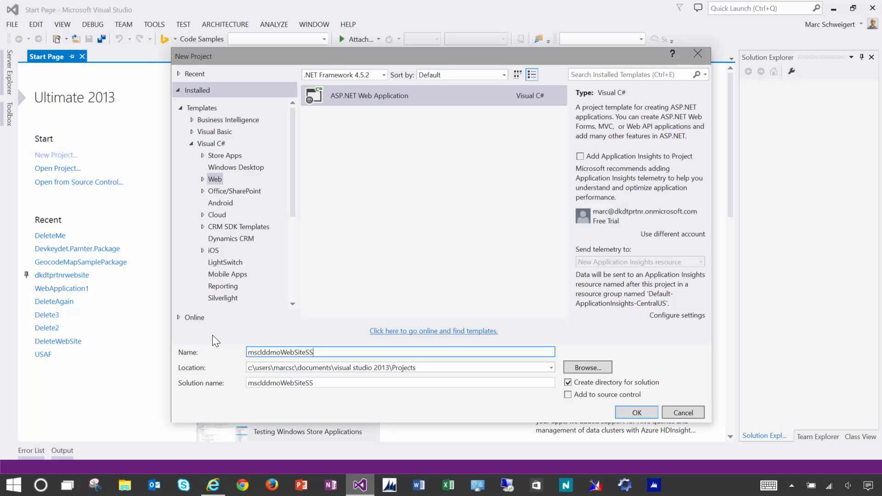
text(O)
click(637, 412)
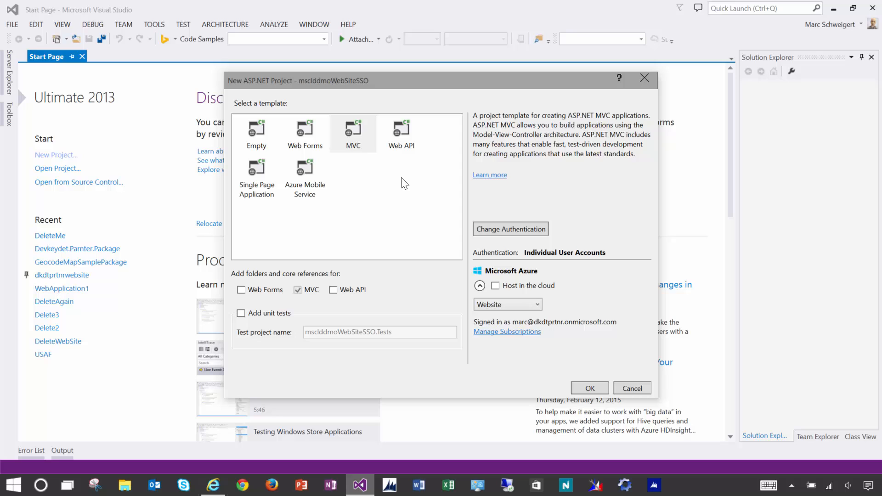
click(361, 150)
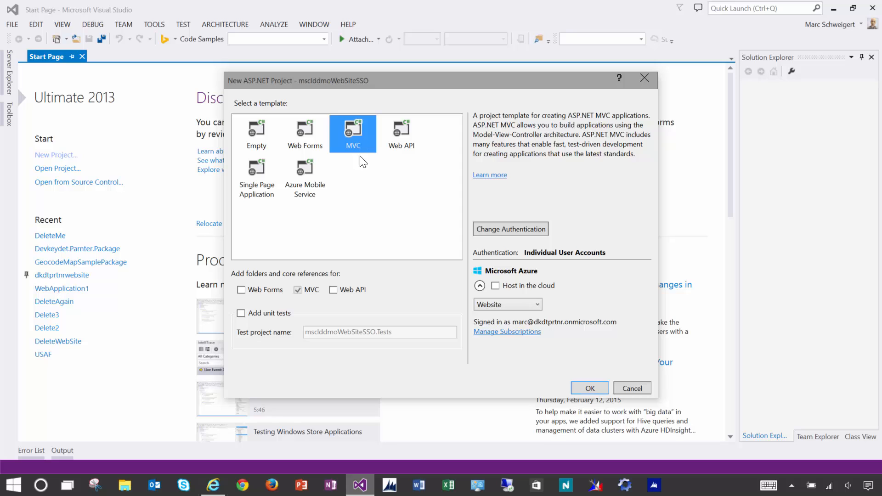
click(514, 229)
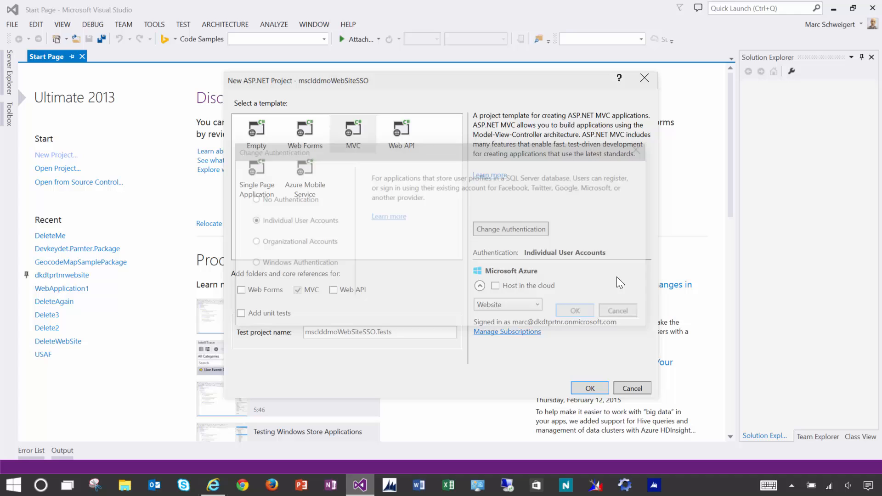
- Use Organizational Accounts authentication for msclddmo.onmicrosoft.com, signing in as the directory admin
click(304, 248)
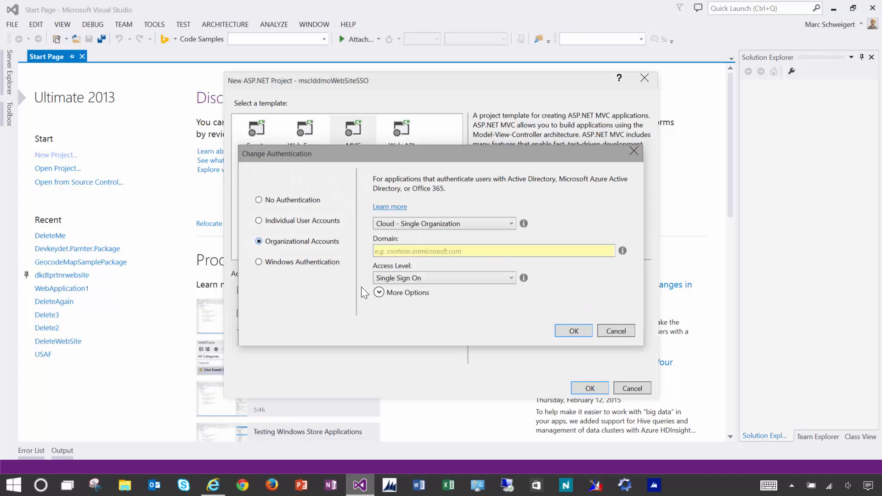
click(471, 250)
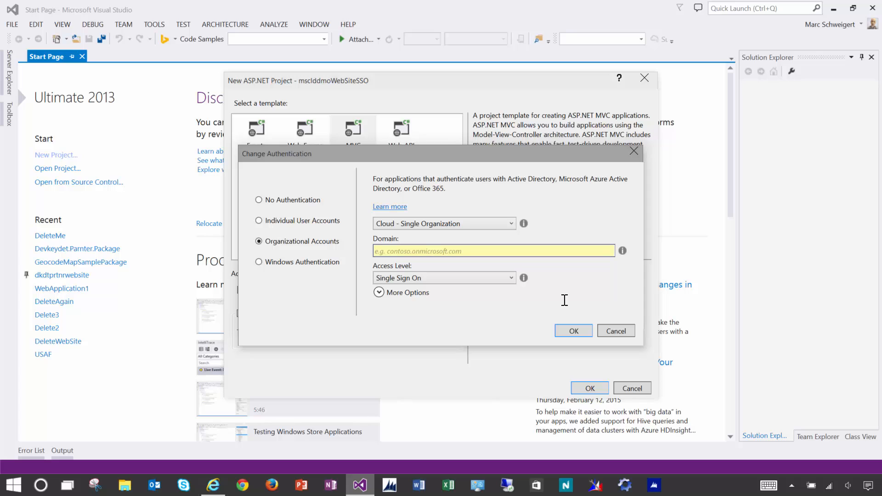
text(mscld)
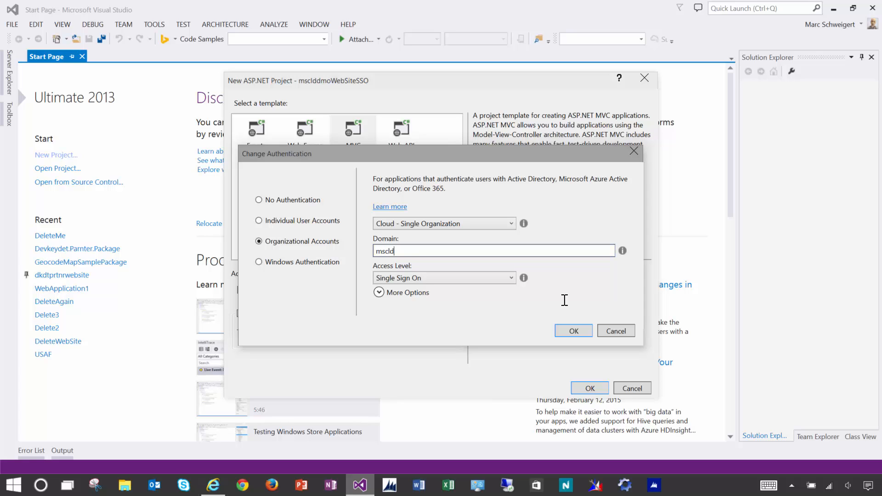
text(ddmo.onmicrosoft.com)
click(575, 331)
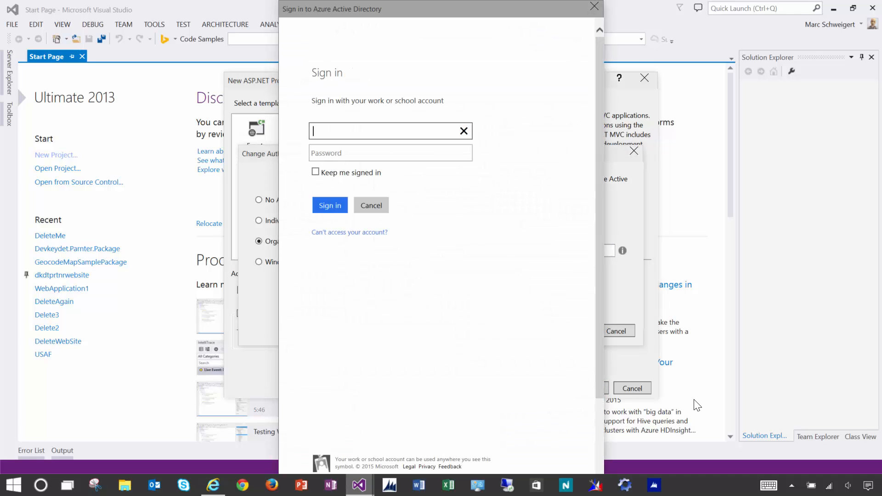
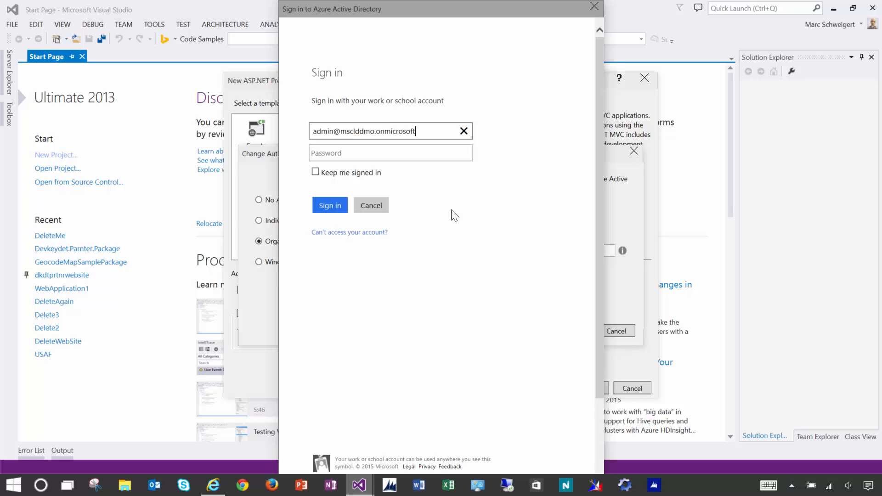
key(Tab)
text(•••••••••••)
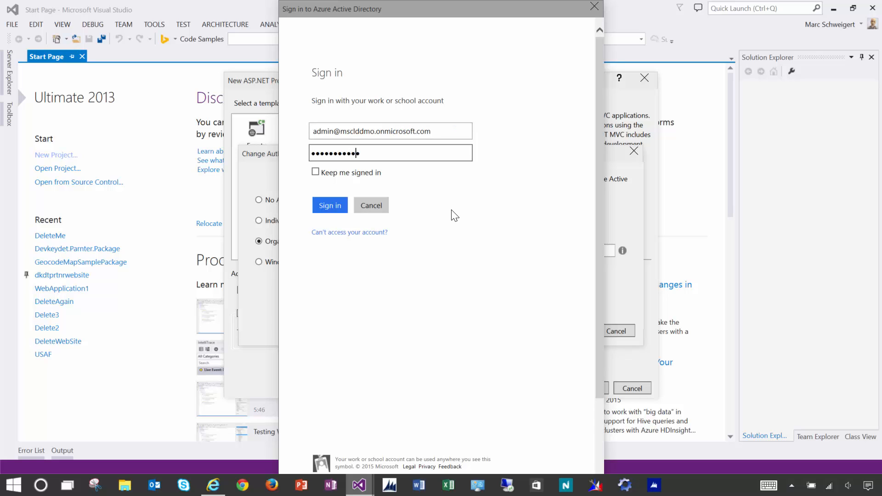
text(•••)
click(331, 209)
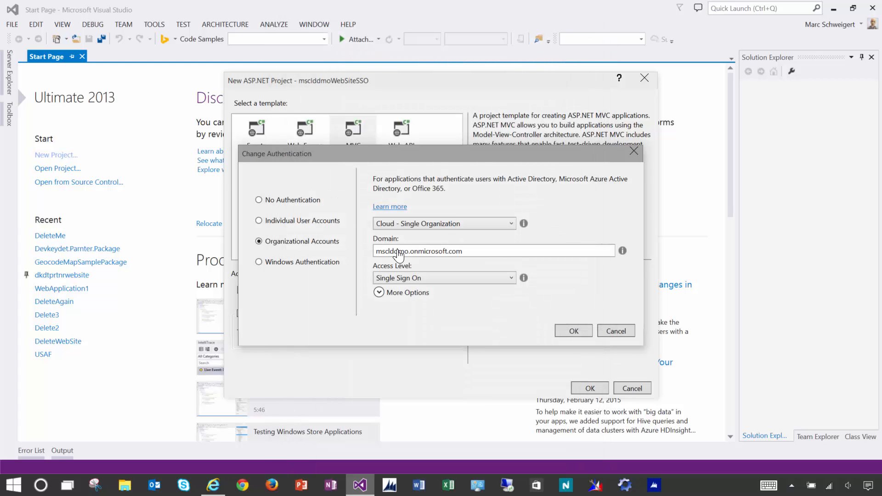
click(581, 335)
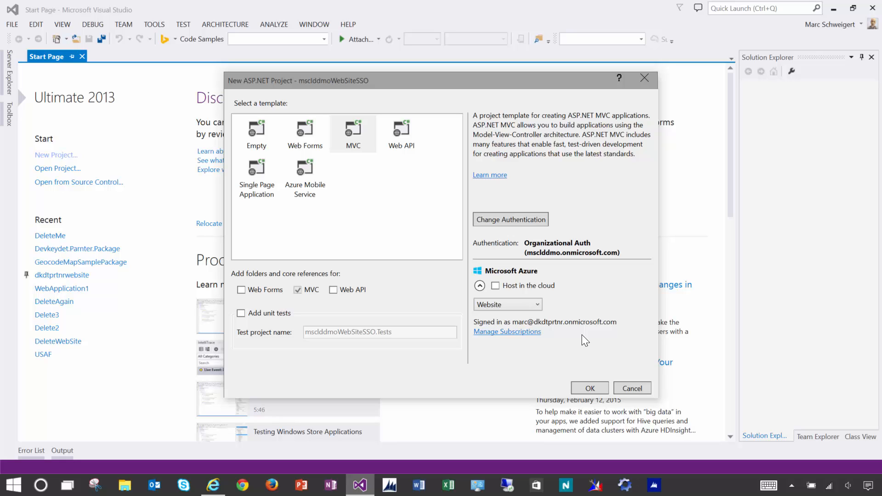
- Enable Host in the cloud and sign out of the previous account in Manage Subscriptions
click(546, 286)
click(523, 334)
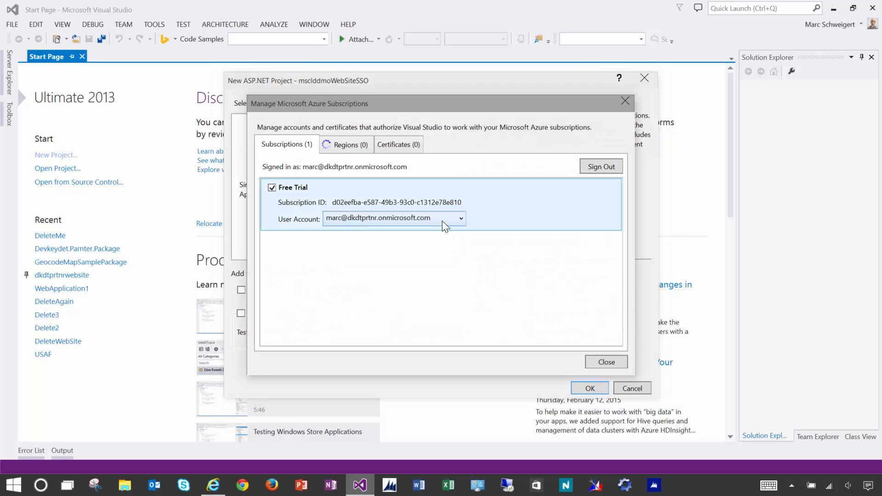
click(441, 221)
click(532, 271)
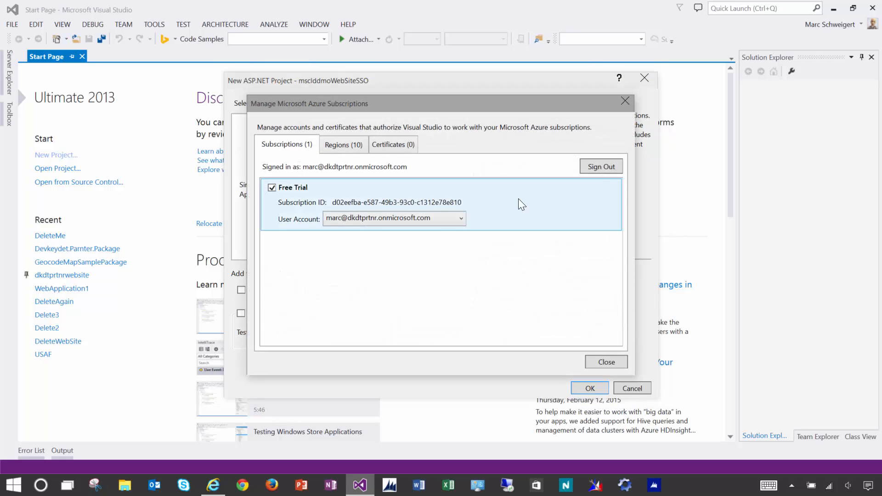
click(599, 173)
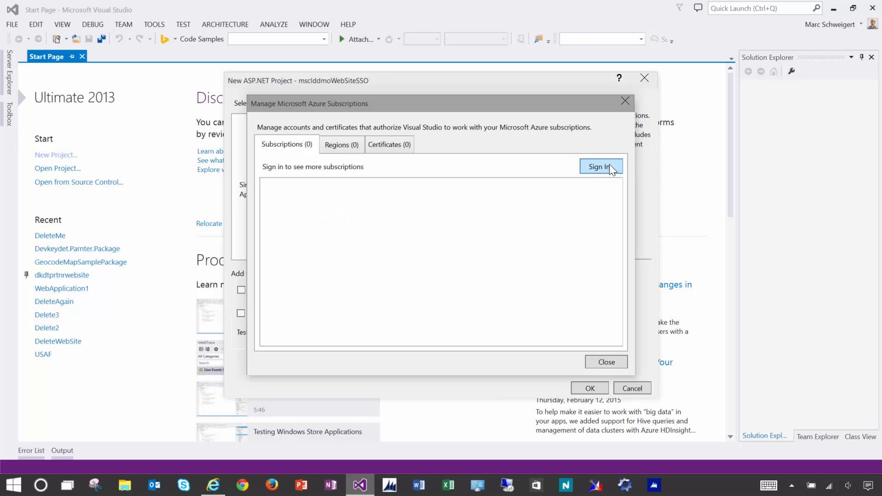
- Sign in to Azure with the directory admin account and close the subscriptions manager
click(609, 167)
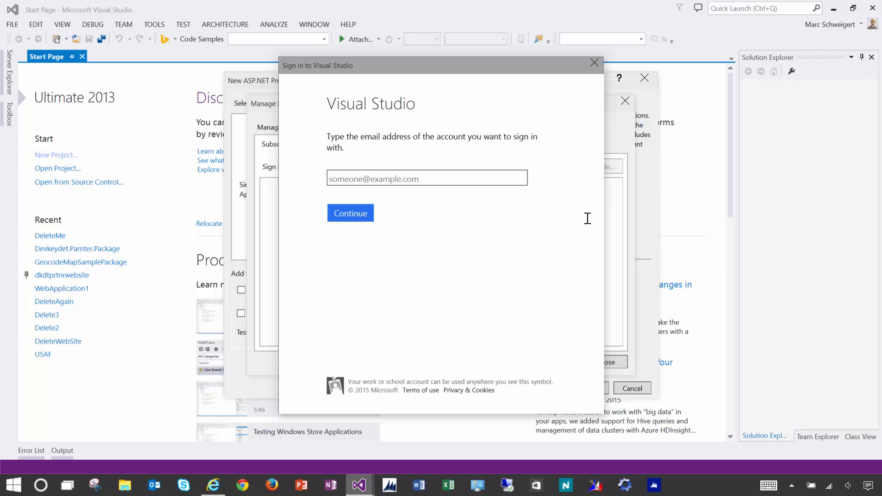
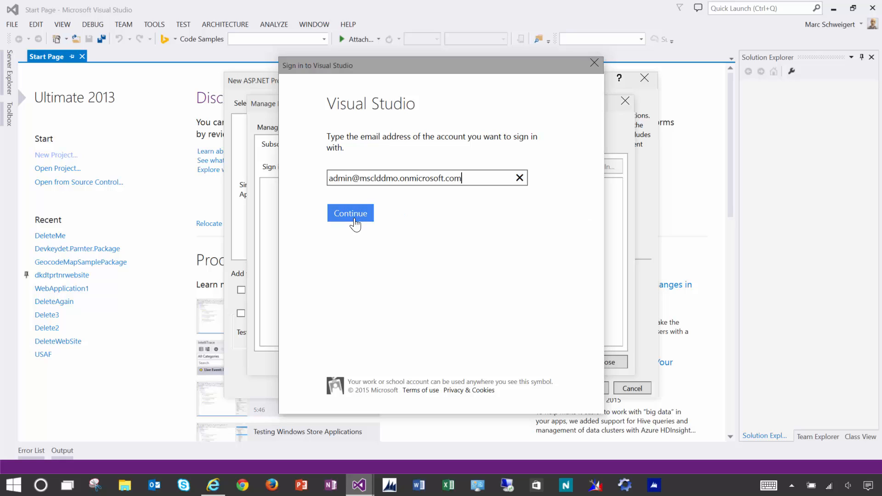
click(355, 225)
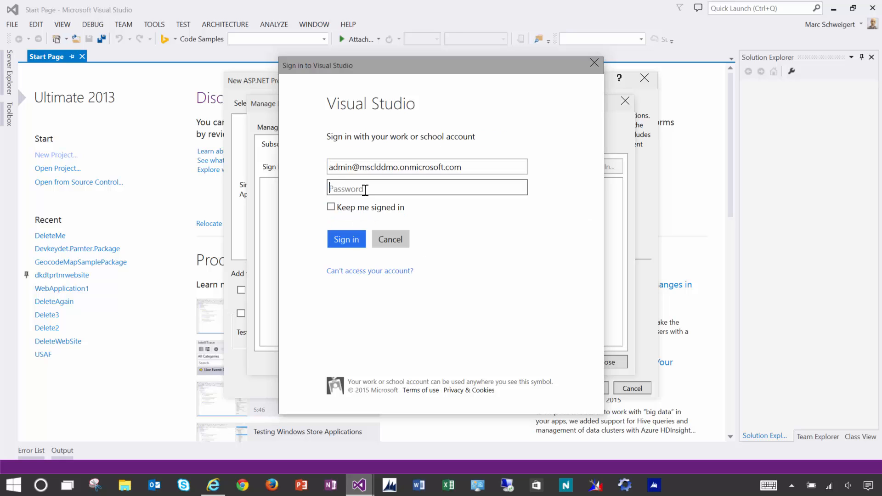
text(••••••••••••••)
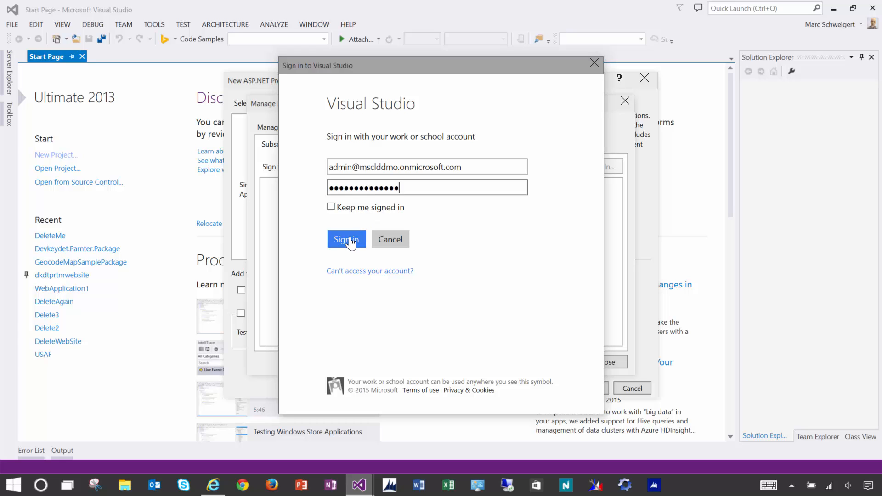
click(351, 240)
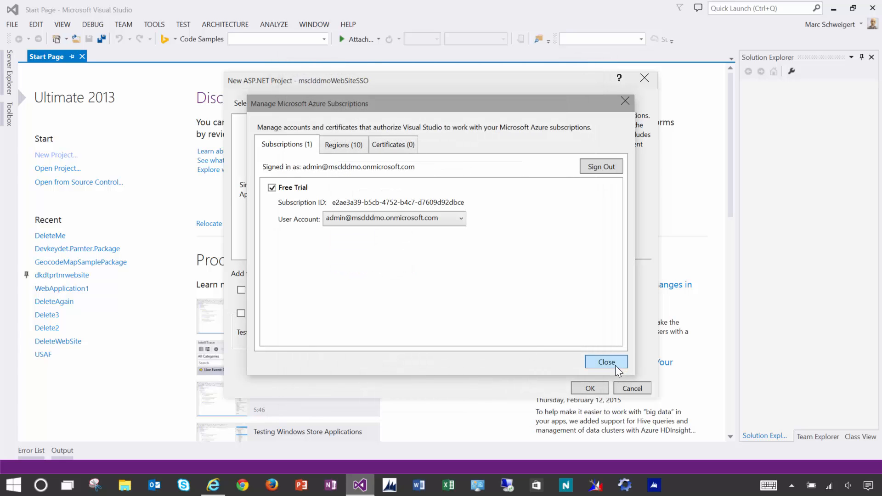
click(605, 362)
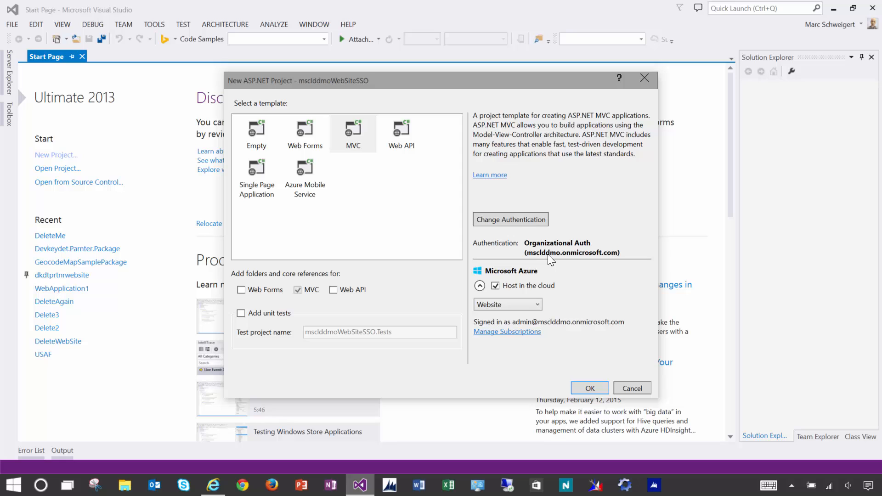
- Configure the Azure Website with a new database server, its admin login and password, and create the project
click(591, 389)
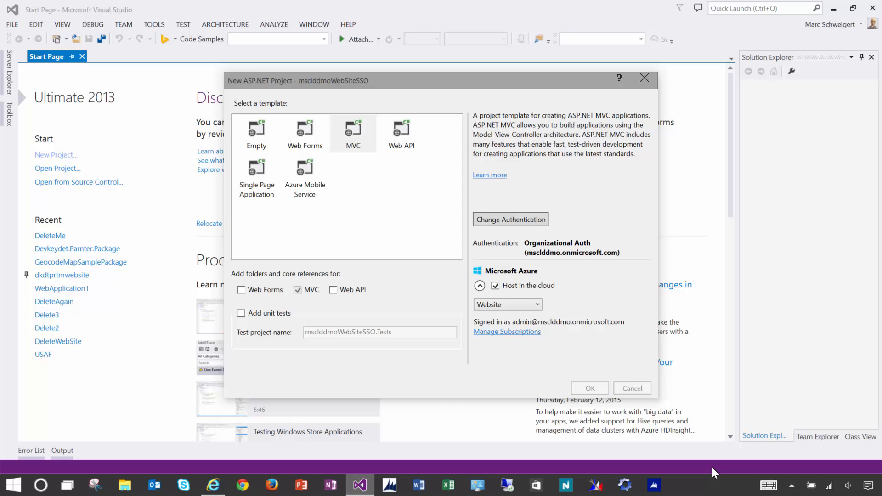
click(511, 253)
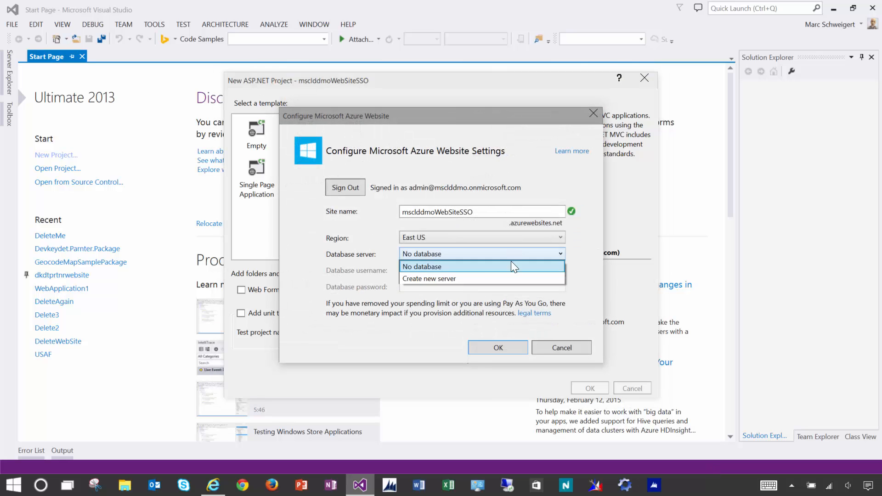
click(498, 273)
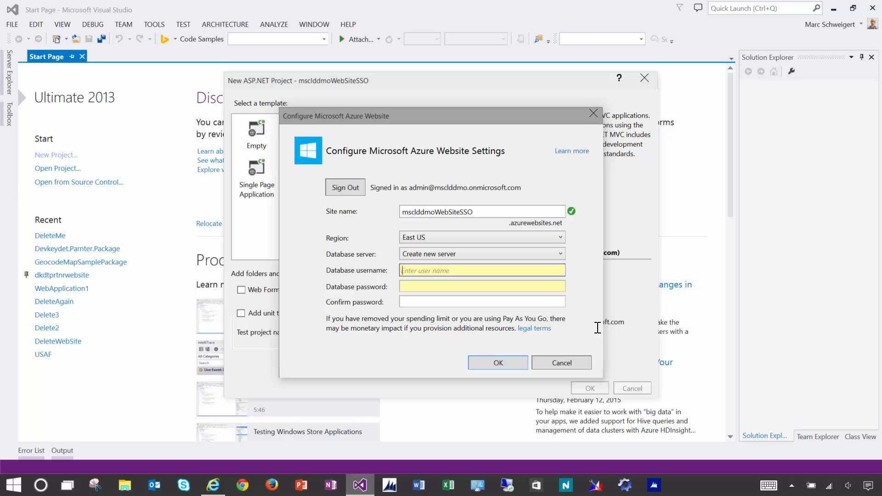
text(dk)
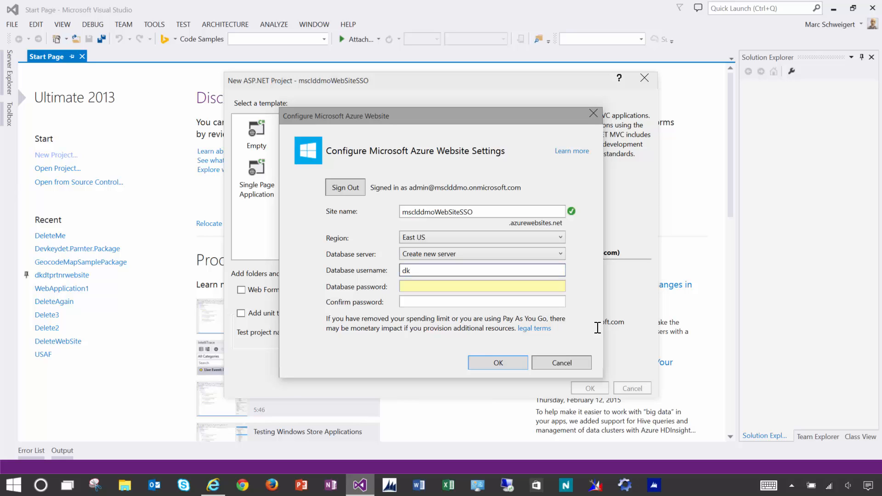
text(dt)
key(Tab)
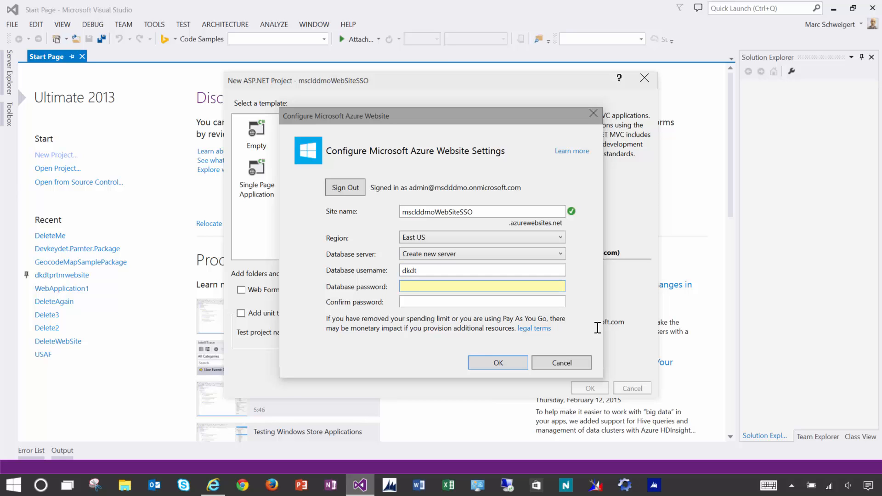
text(••••••••••••••)
key(Tab)
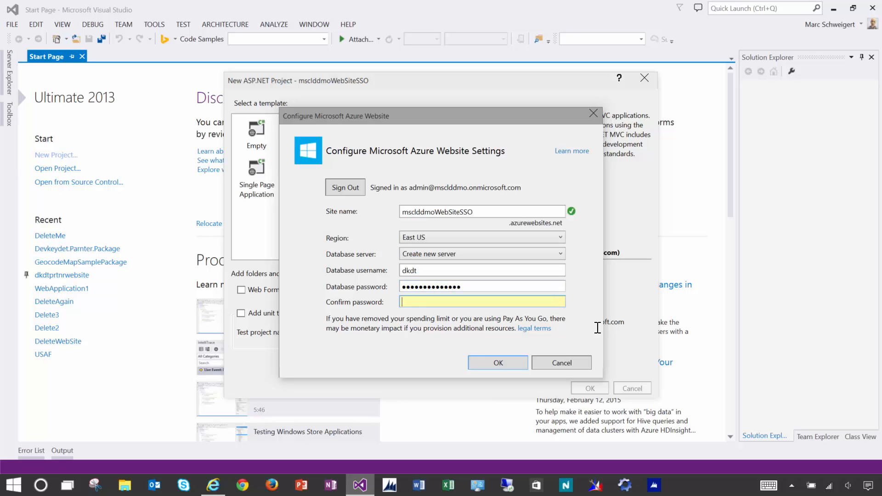
text(••••••••••••••)
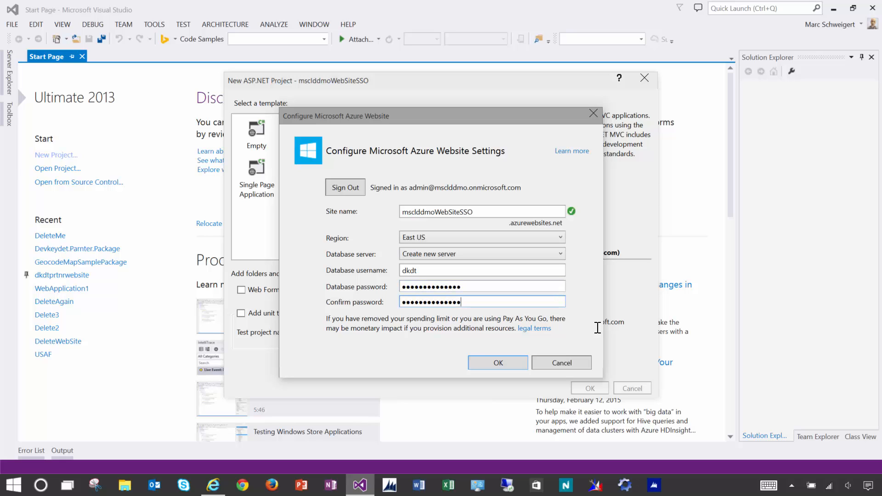
click(500, 364)
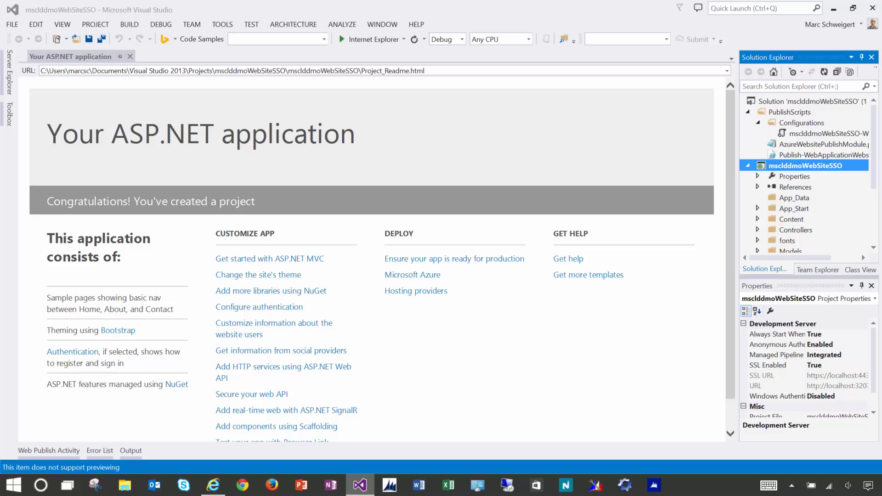
- Publish msclddmoWebSiteSSO via Web Deploy to msclddmowebsitesso.azurewebsites.net after reviewing the Connection page
key(shift+F10)
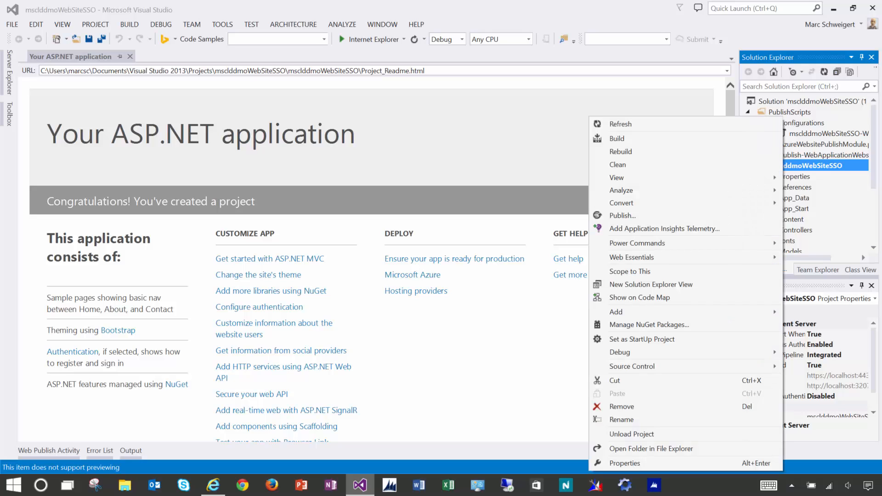
click(676, 215)
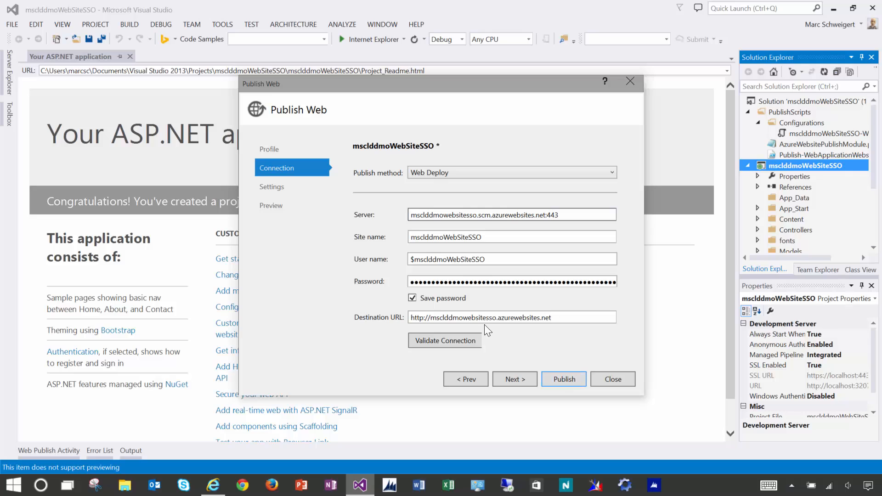
drag(572, 322, 286, 319)
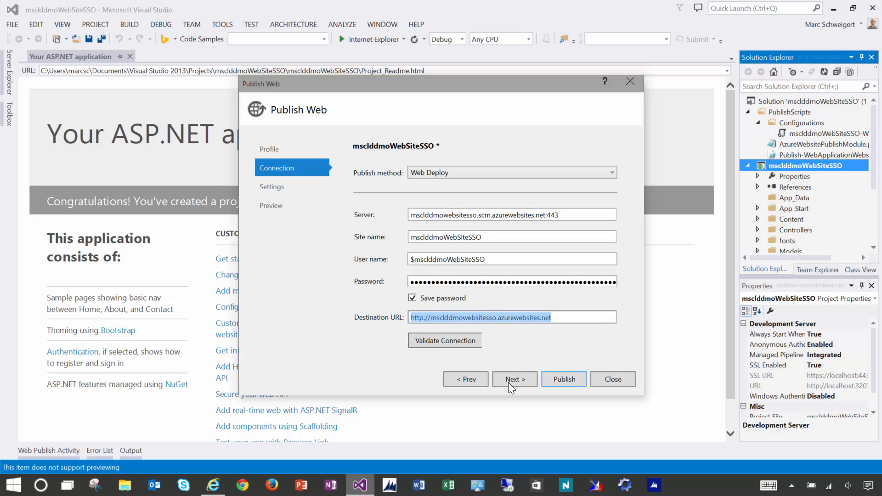
click(424, 318)
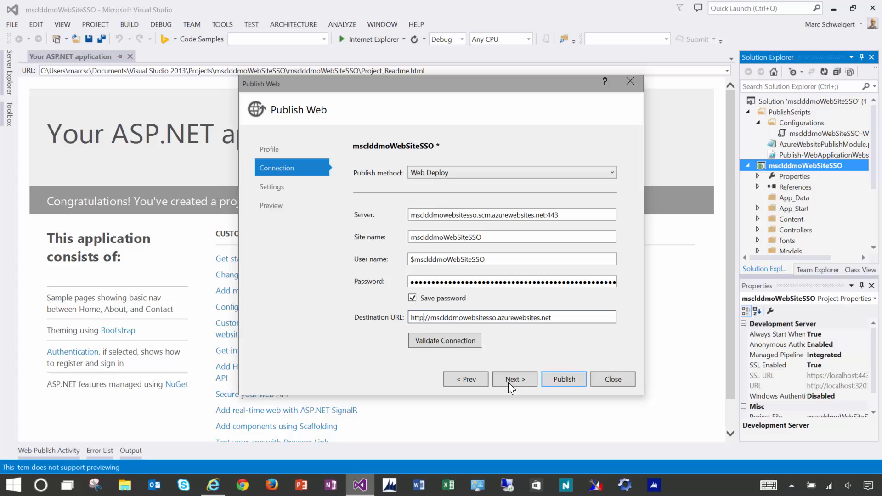
click(563, 380)
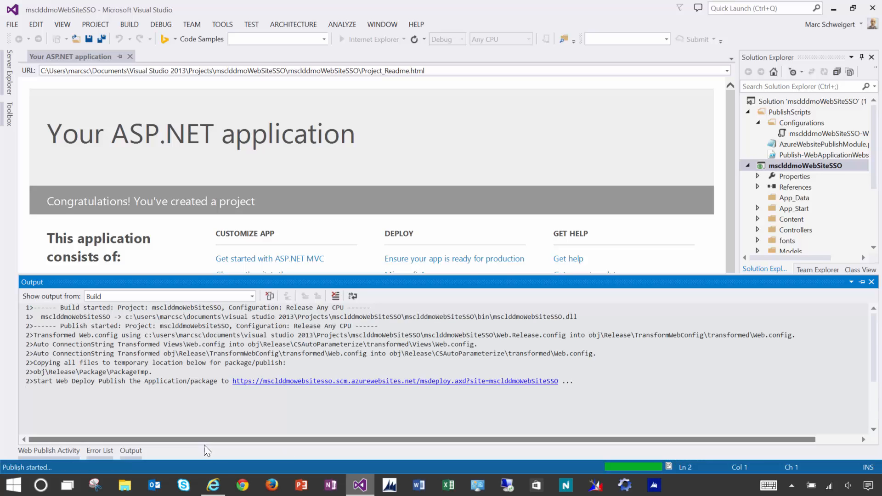
- Refresh the Azure AD Applications list to locate msclddmoWebSiteSSO, then return to Visual Studio
click(215, 489)
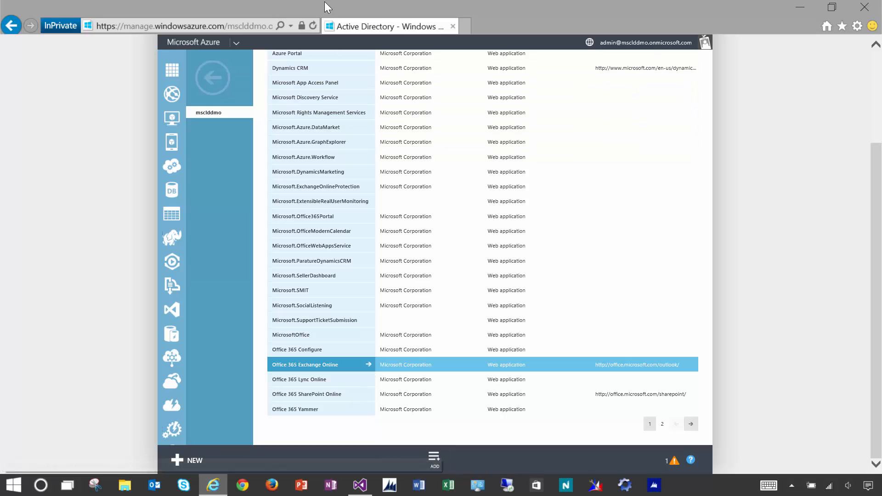
click(313, 26)
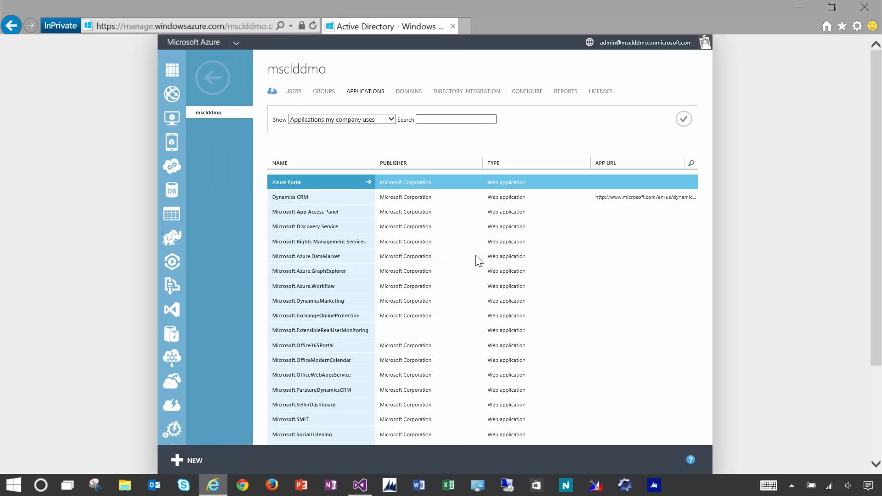
click(878, 421)
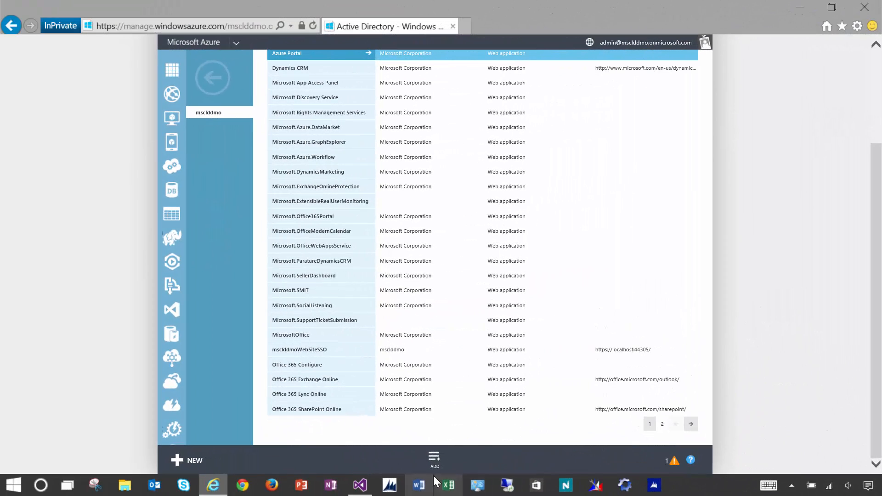
click(360, 485)
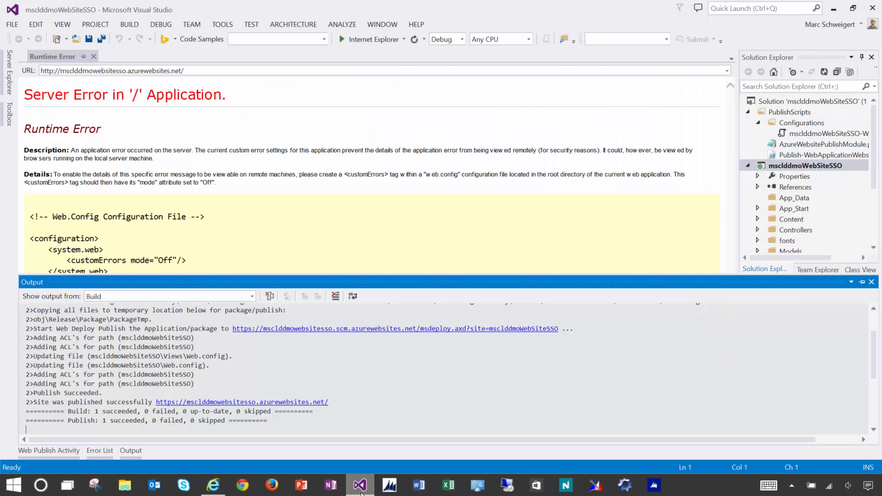
- Republish msclddmoWebSiteSSO with Organizational Authentication enabled for the msclddmo.onmicrosoft.com domain
right_click(820, 167)
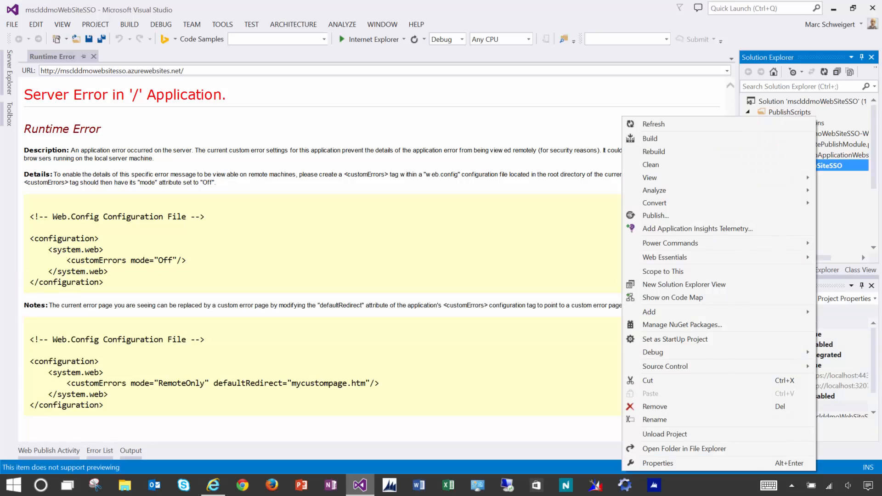
click(704, 216)
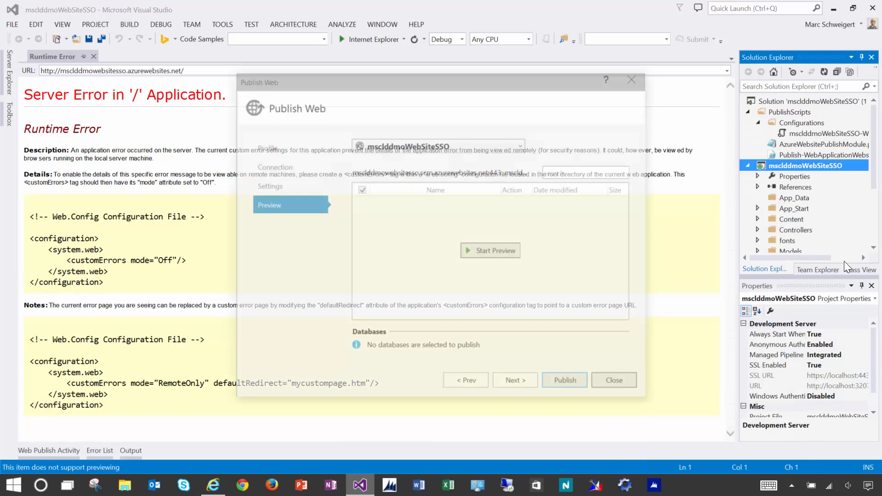
click(271, 187)
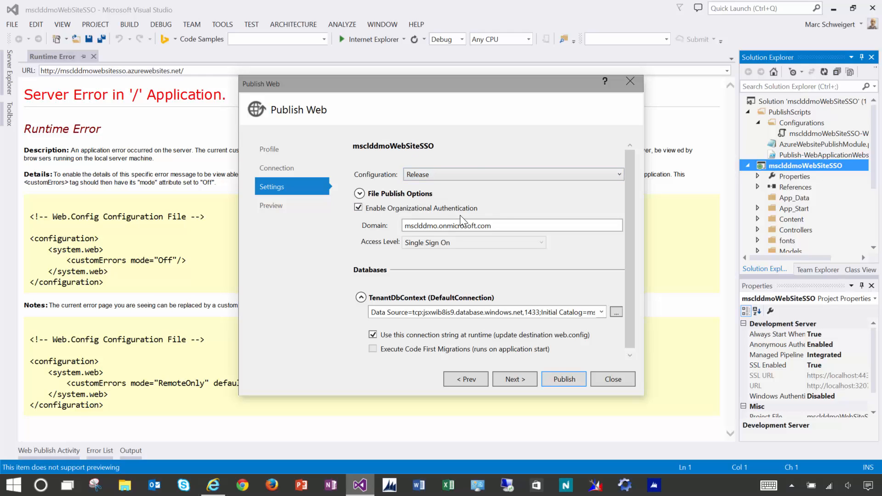
drag(505, 226, 319, 219)
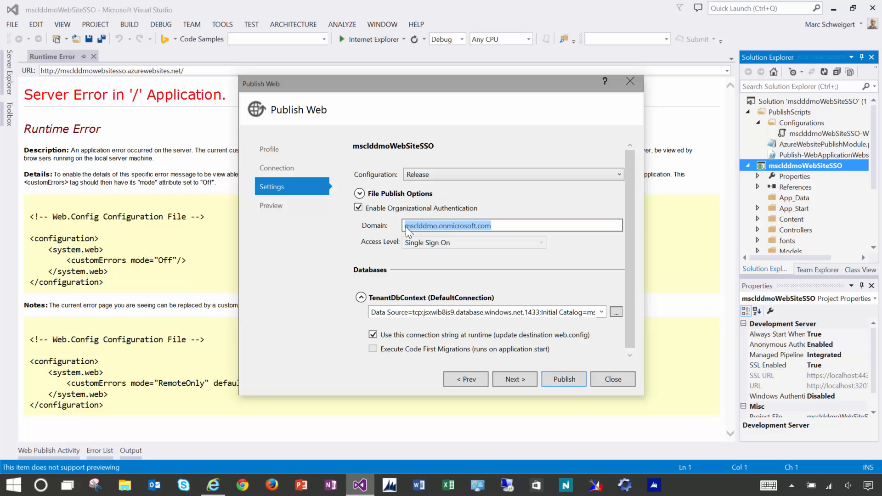
click(563, 379)
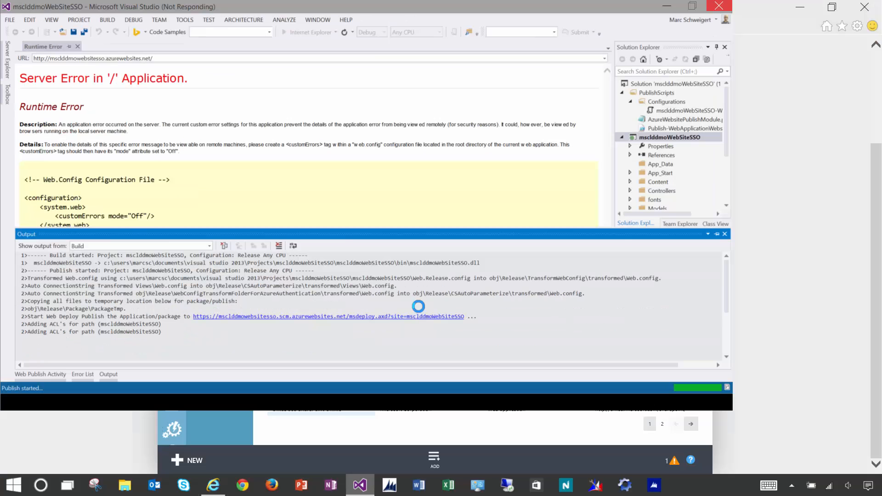
- Close the extra Azure AD sign-in window and page to the WebApp-msclddmowebsitesso application entry
click(213, 485)
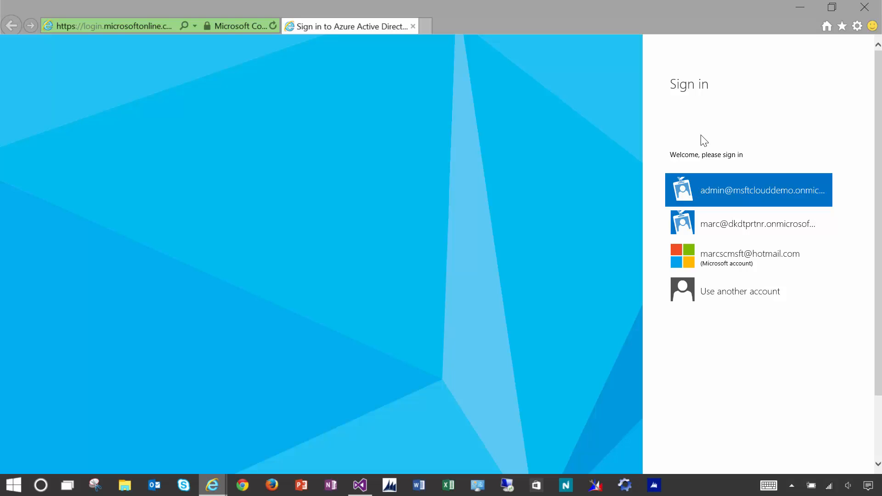
mouse_move(222, 493)
click(199, 436)
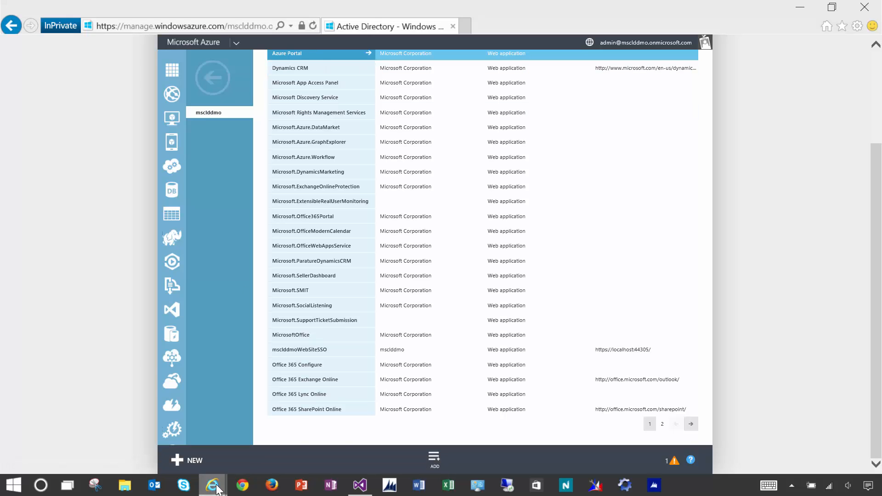
mouse_move(212, 486)
click(276, 423)
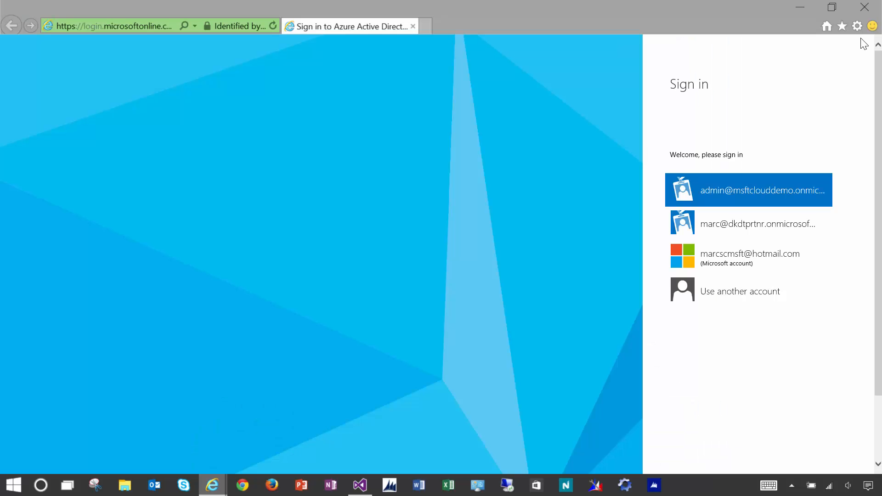
click(875, 9)
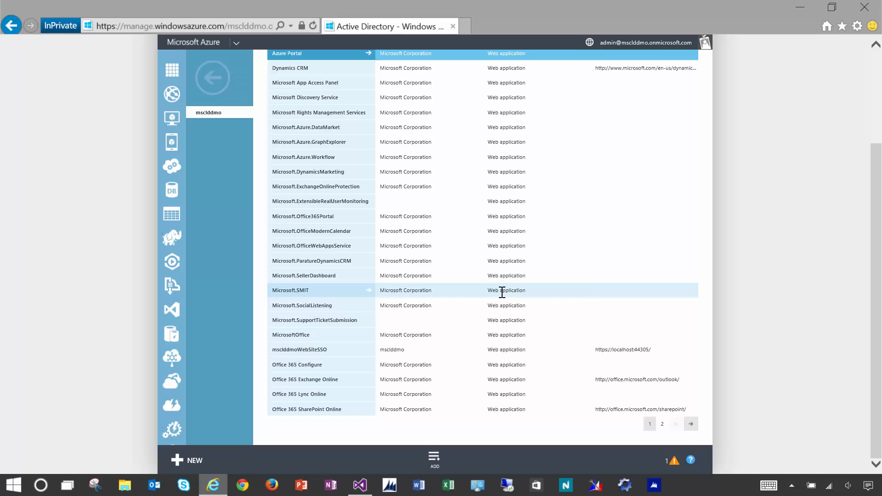
click(690, 425)
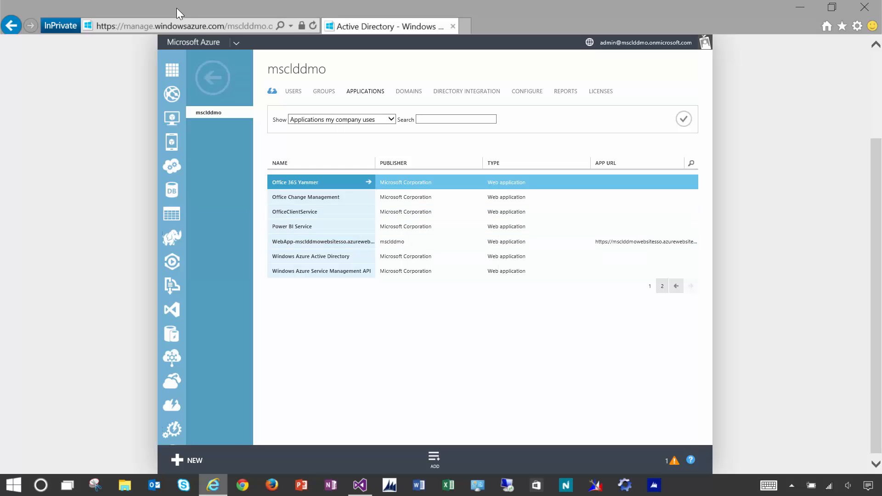
click(190, 25)
text(https://msclddmowebsitesso.azurewebsites.net)
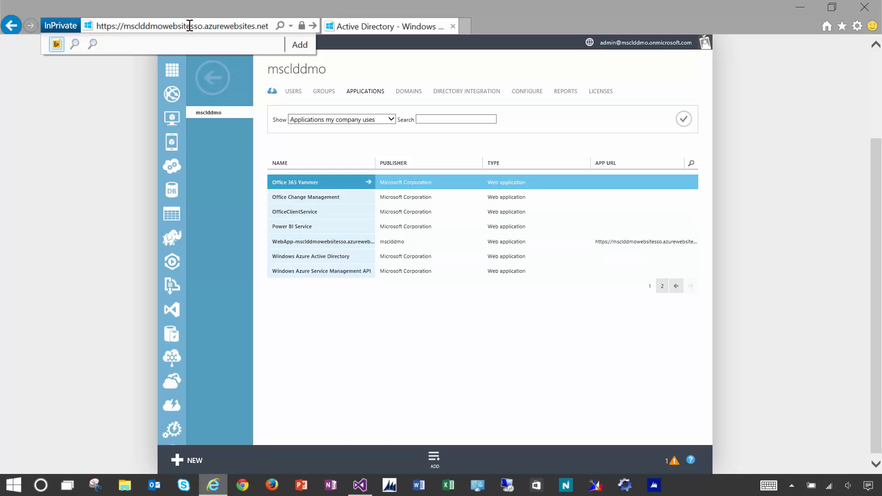
key(Return)
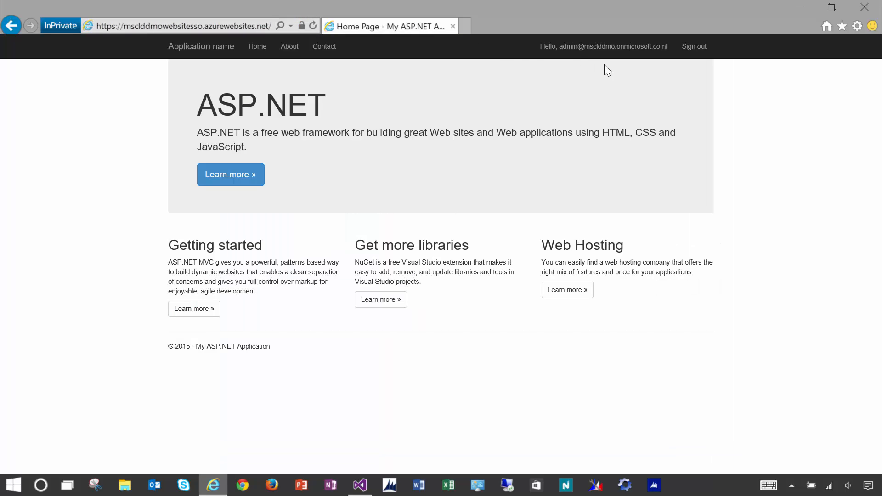
drag(557, 46, 662, 50)
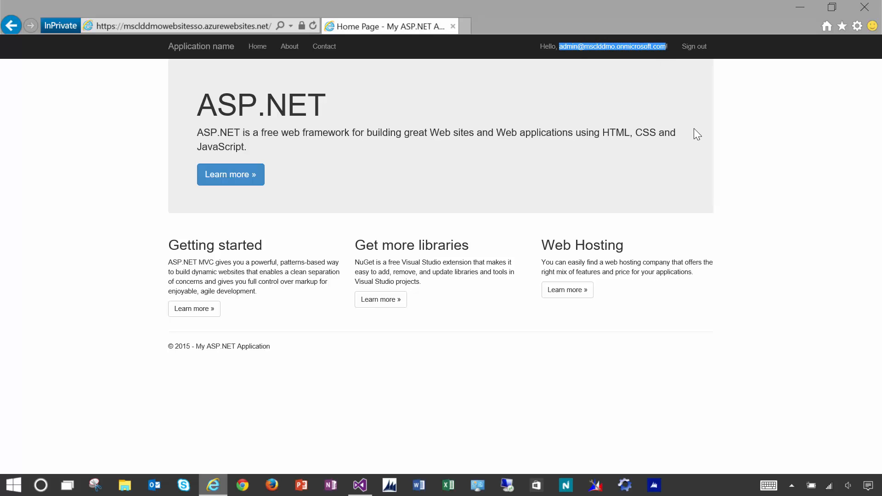